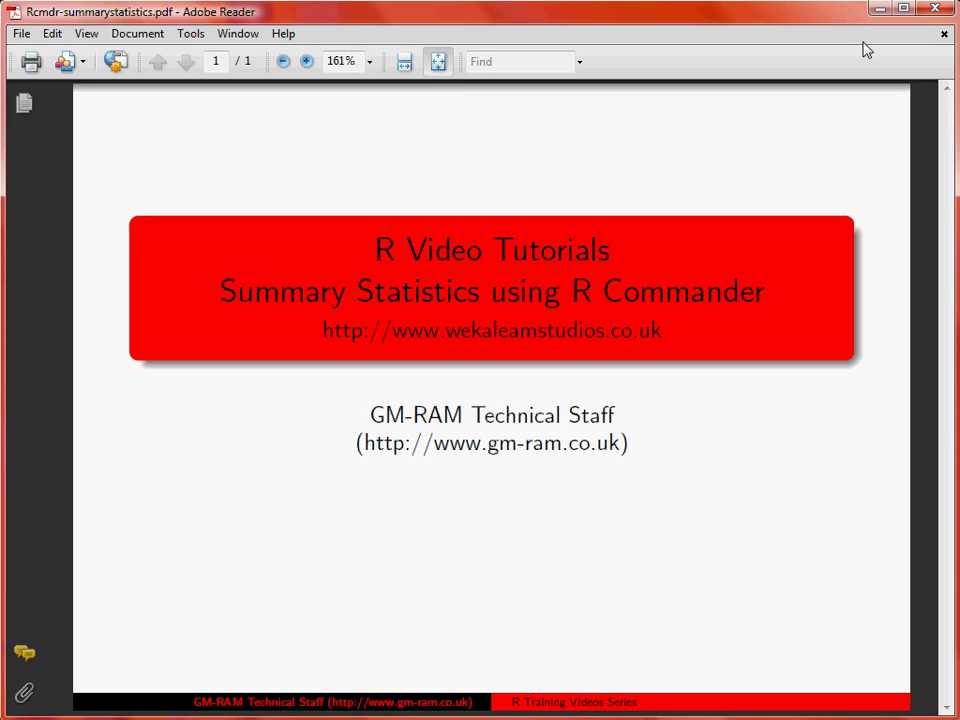
Step: Minimize the Adobe Reader tutorial slides to reveal the empty R Commander window
{"action": "left_click", "coordinate": [880, 9]}
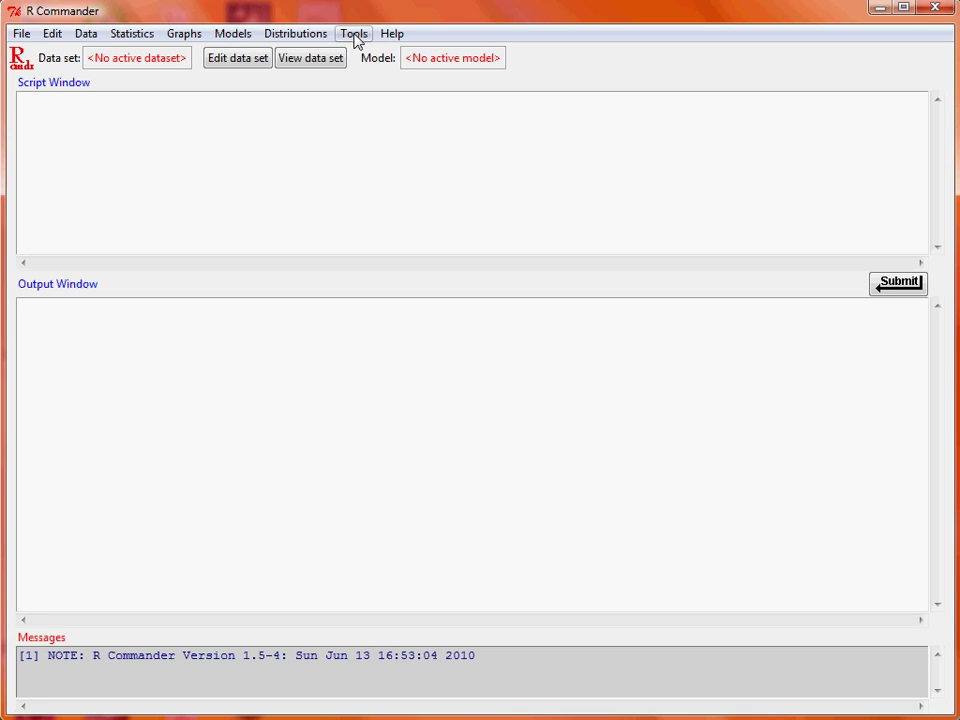
Step: Load the MASS package from the package list, running library(MASS, pos=4)
{"action": "left_click", "coordinate": [355, 36]}
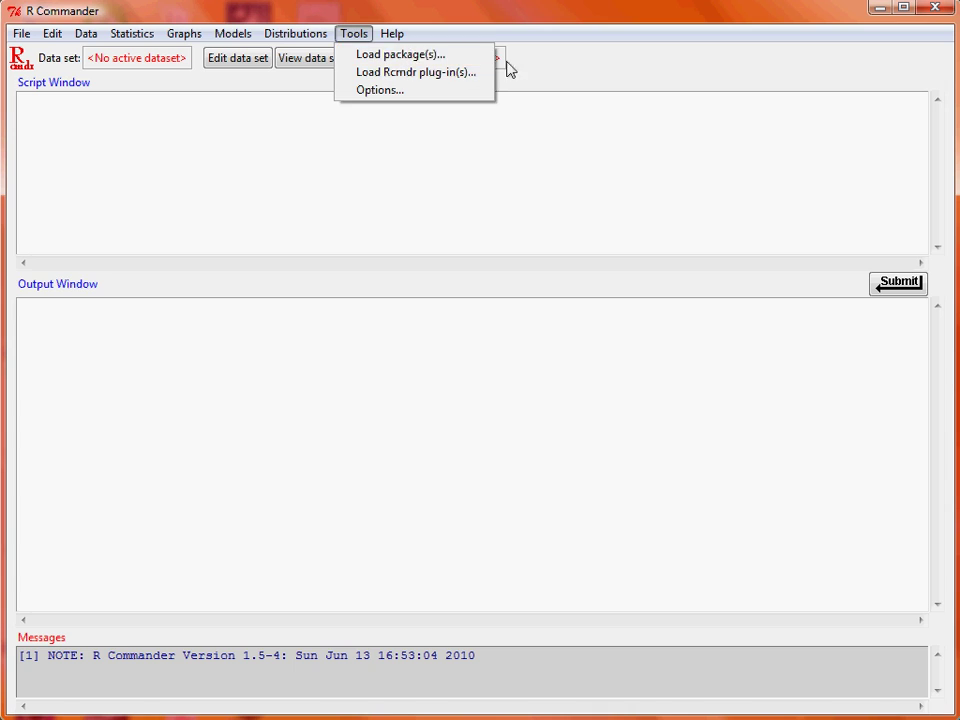
{"action": "left_click", "coordinate": [476, 64]}
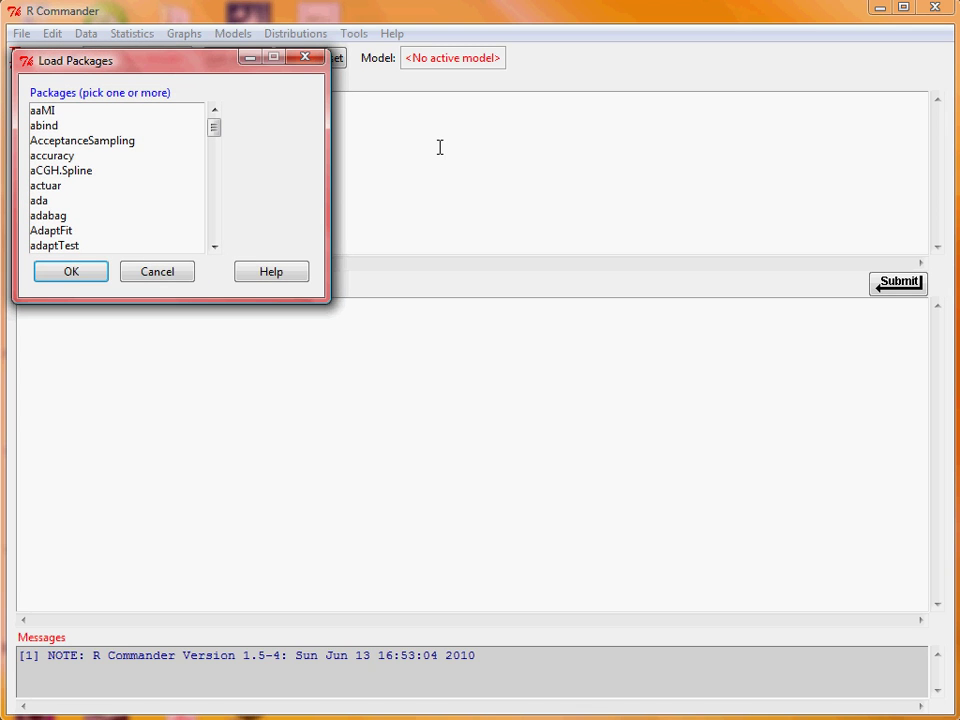
{"action": "left_click_drag", "start_coordinate": [205, 72], "coordinate": [346, 108]}
{"action": "left_click_drag", "start_coordinate": [342, 165], "coordinate": [346, 218]}
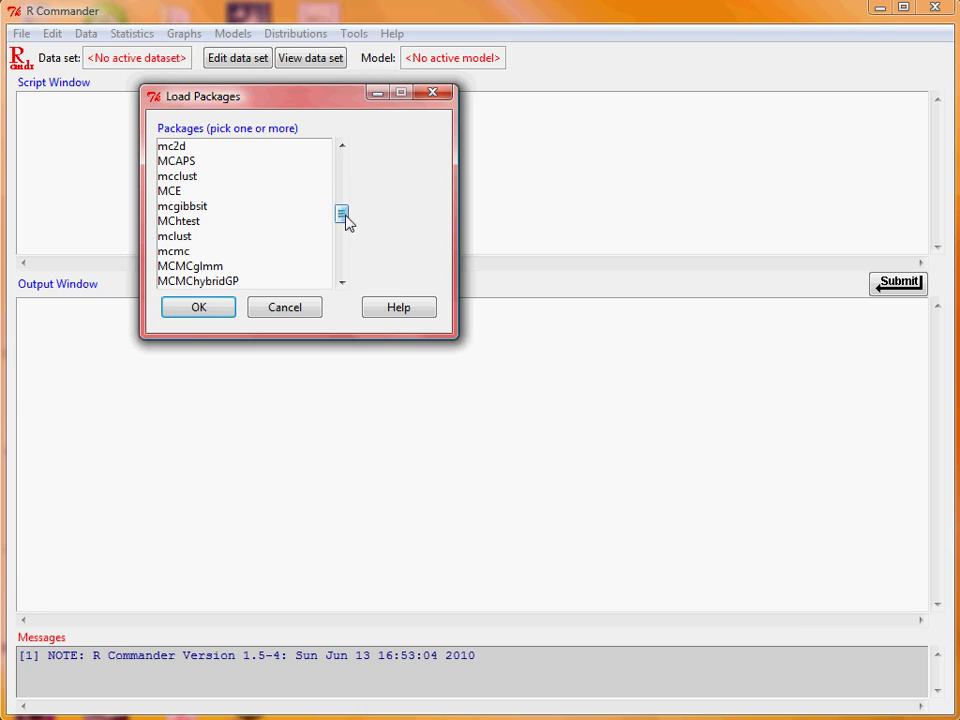
{"action": "left_click", "coordinate": [341, 172]}
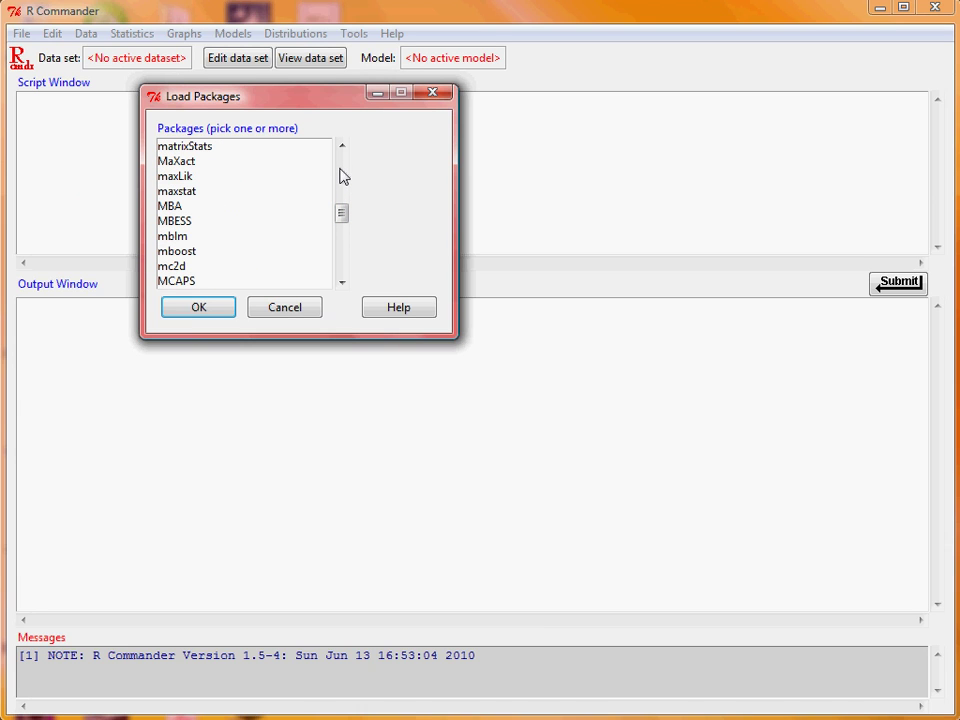
{"action": "left_click", "coordinate": [342, 177]}
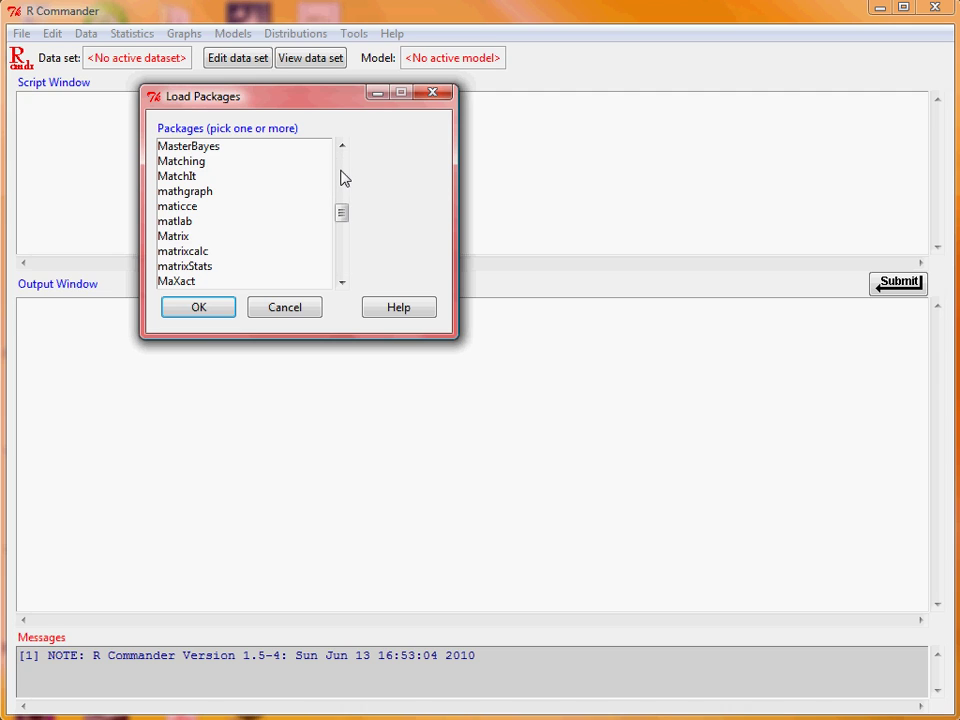
{"action": "left_click", "coordinate": [341, 177]}
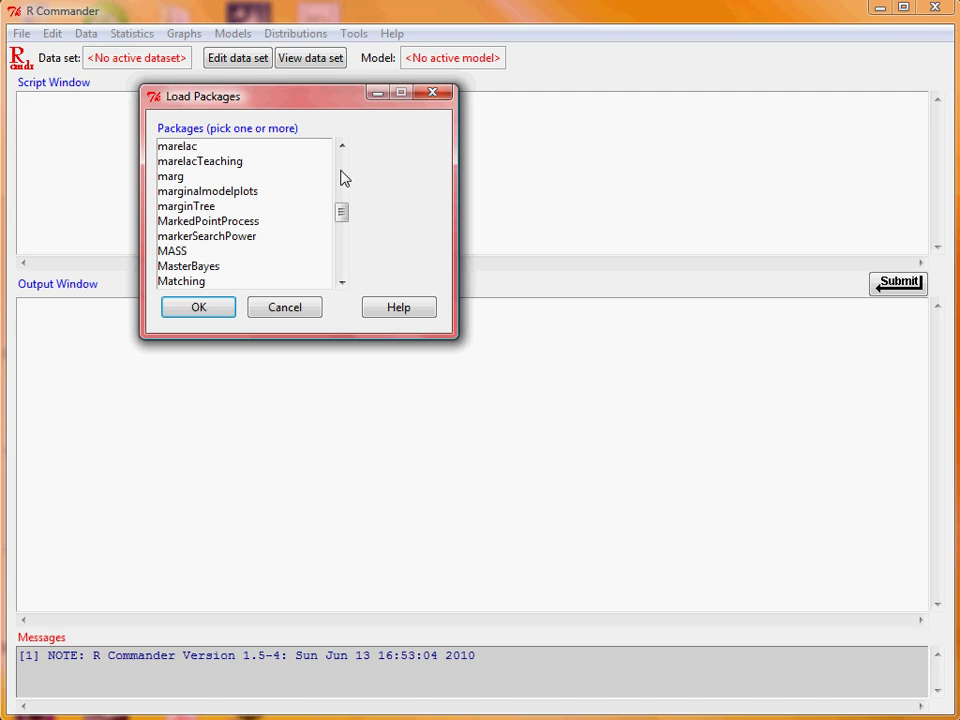
{"action": "left_click", "coordinate": [231, 255]}
{"action": "left_click", "coordinate": [204, 311]}
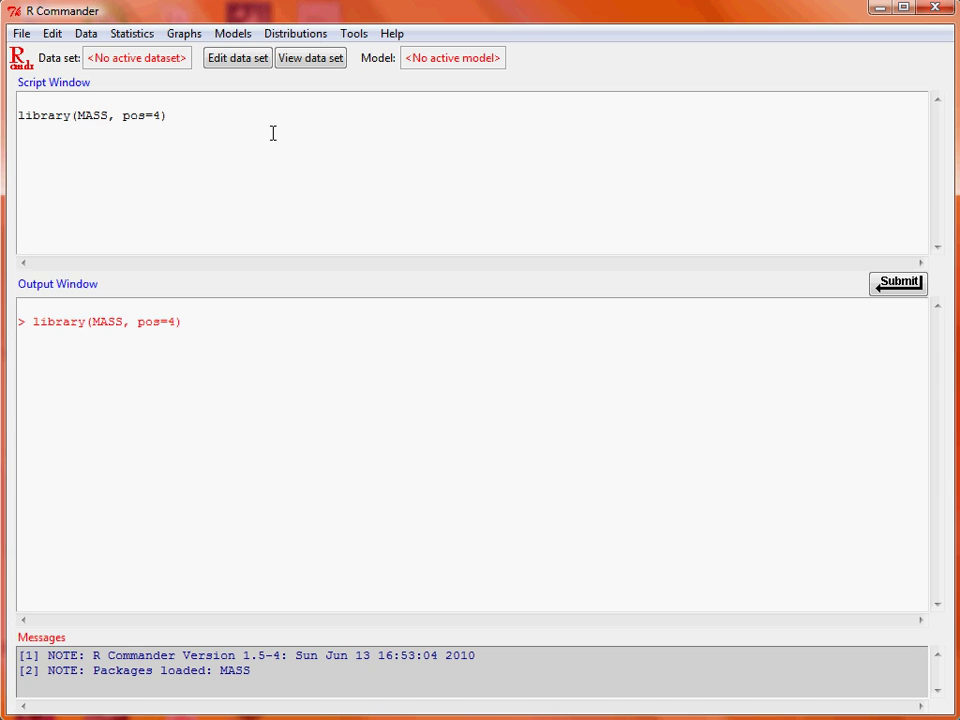
Step: Read crabs from the attached MASS package as the active data set (200 rows, 8 columns)
{"action": "left_click", "coordinate": [88, 36]}
{"action": "mouse_move", "coordinate": [257, 128]}
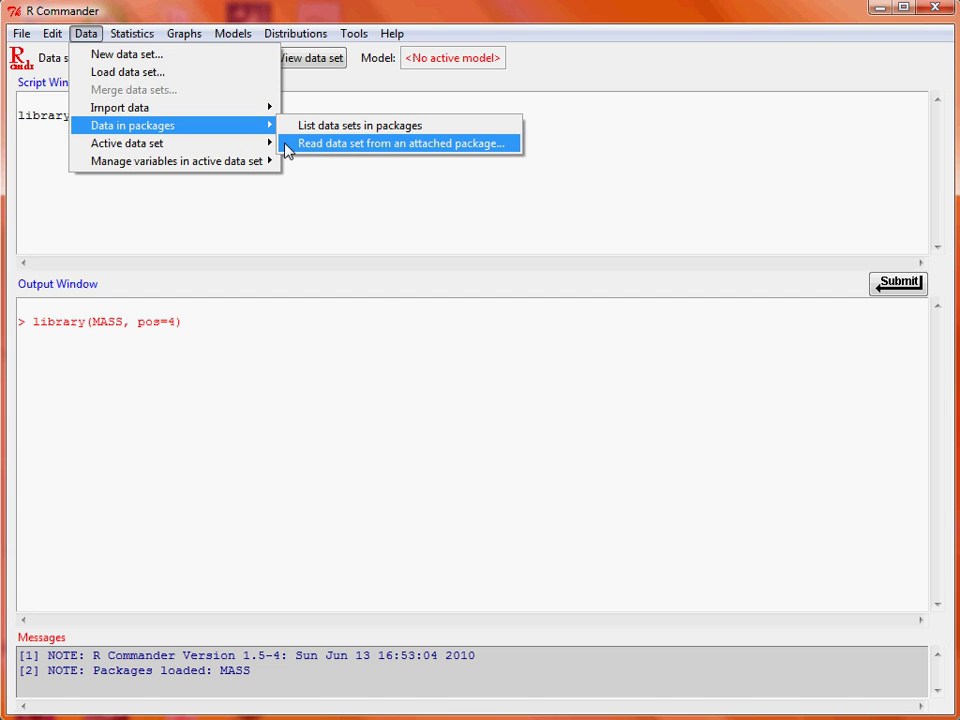
{"action": "left_click", "coordinate": [288, 147]}
{"action": "double_click", "coordinate": [103, 146]}
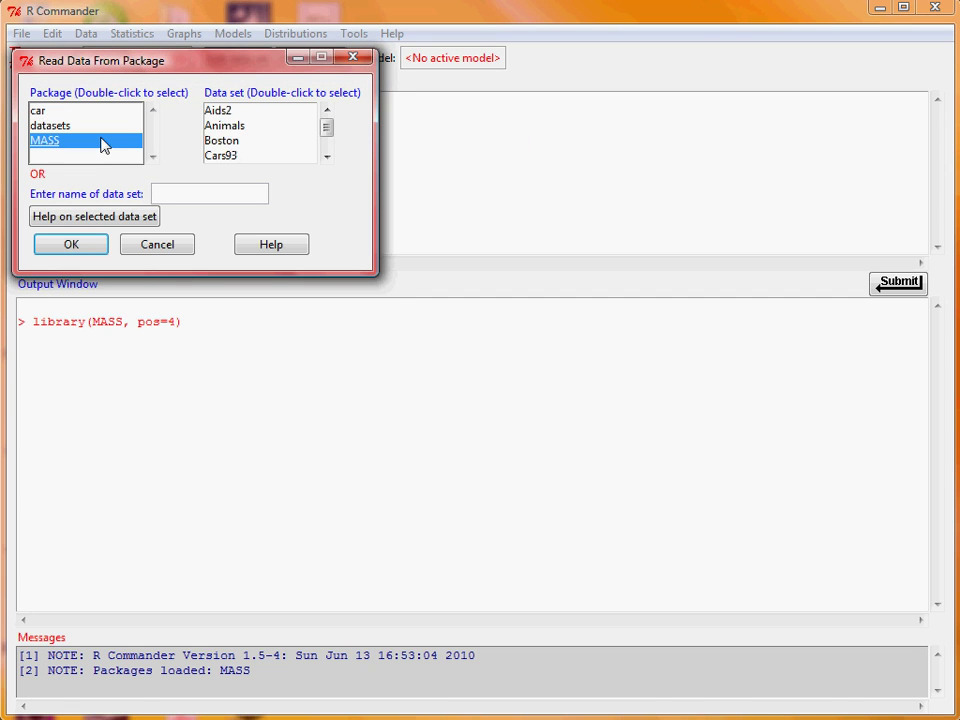
{"action": "scroll", "coordinate": [328, 144], "scroll_direction": "down", "scroll_amount": 6}
{"action": "left_click", "coordinate": [327, 157]}
{"action": "left_click_drag", "start_coordinate": [329, 160], "coordinate": [328, 165]}
{"action": "left_click", "coordinate": [277, 145]}
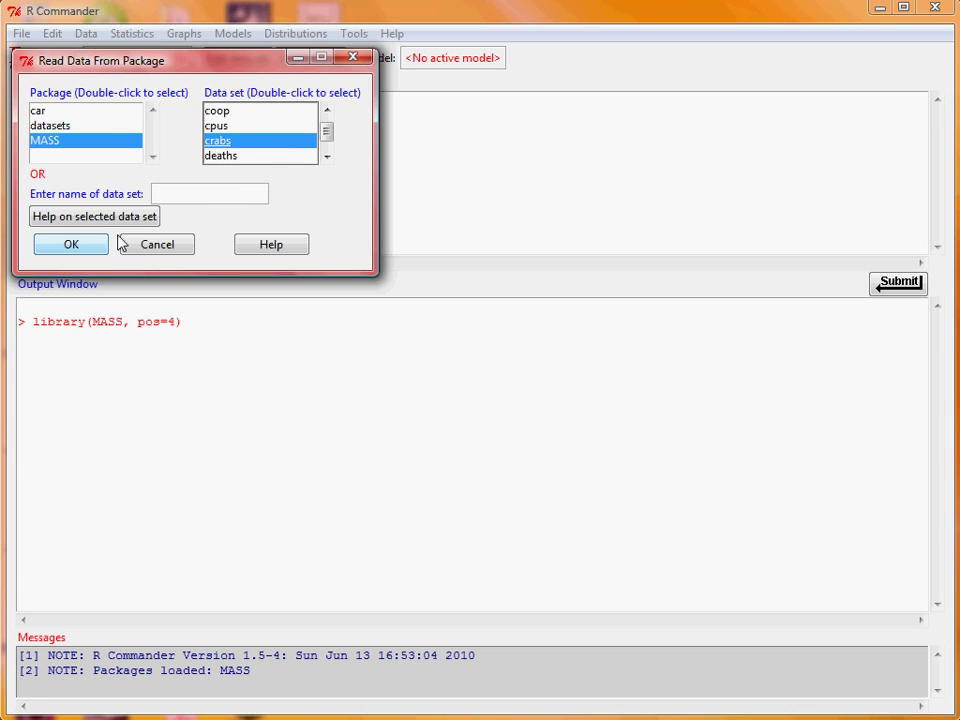
{"action": "left_click", "coordinate": [76, 247]}
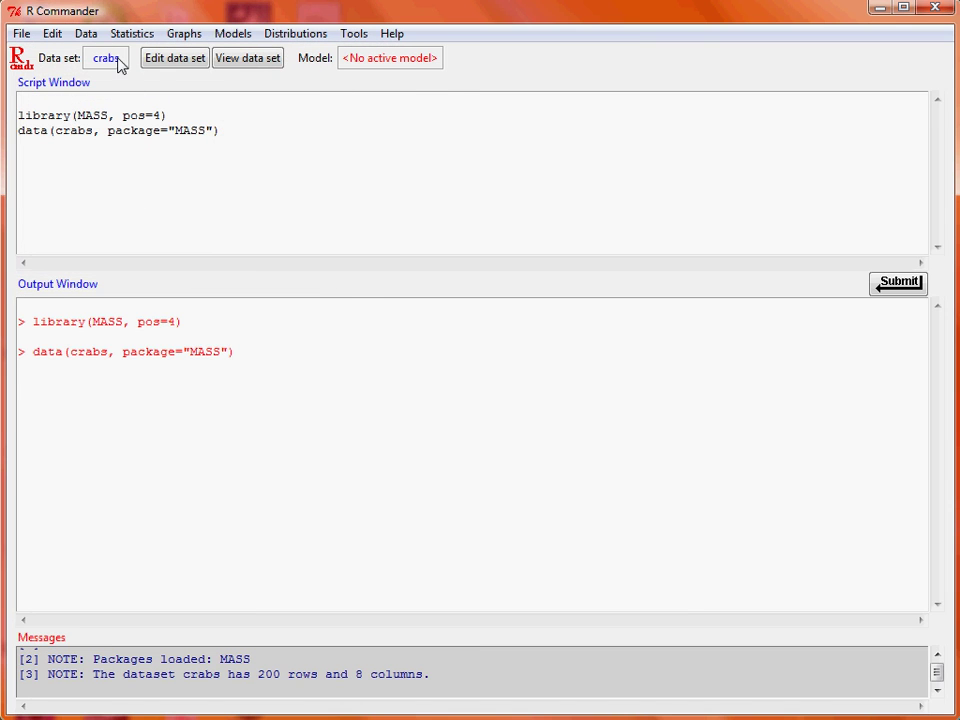
{"action": "left_click", "coordinate": [235, 62]}
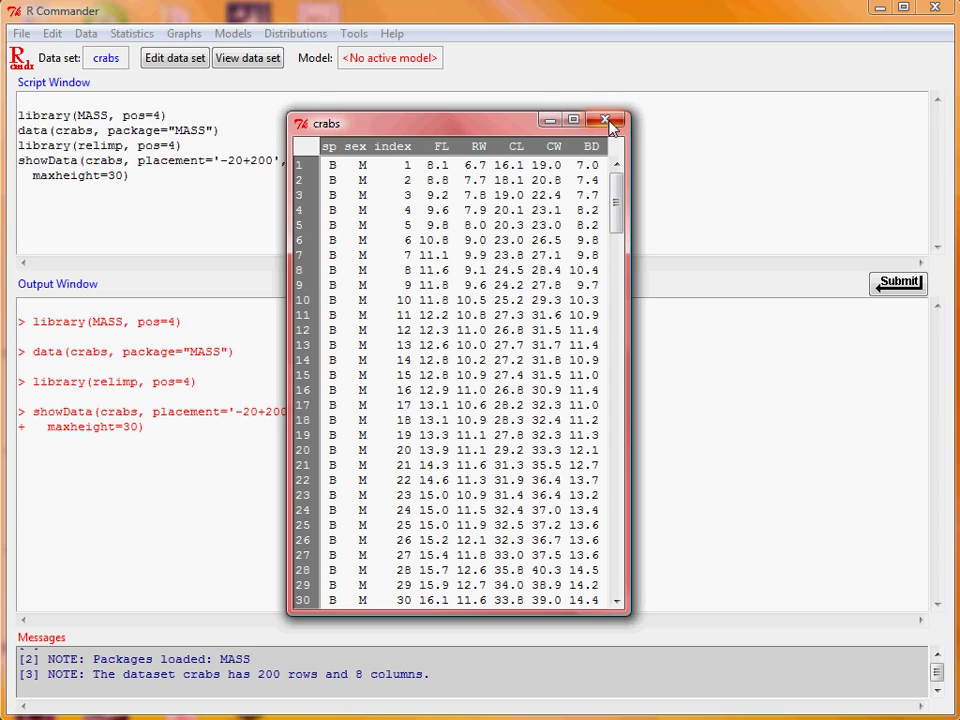
{"action": "left_click", "coordinate": [605, 121]}
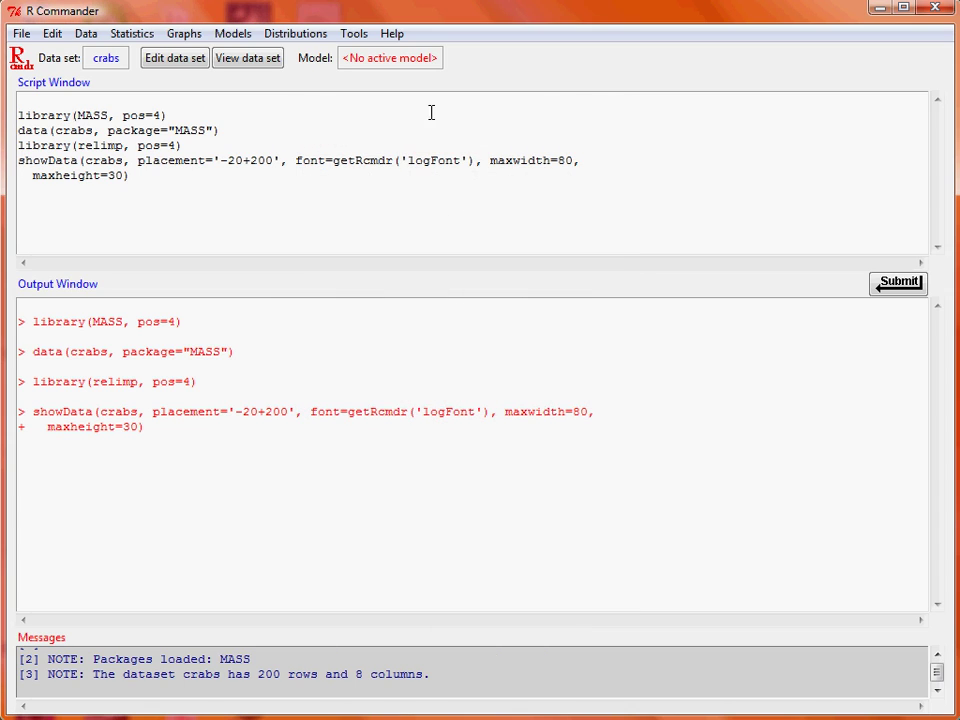
Step: Start a new computed variable with FL inserted into its expression
{"action": "left_click", "coordinate": [90, 36]}
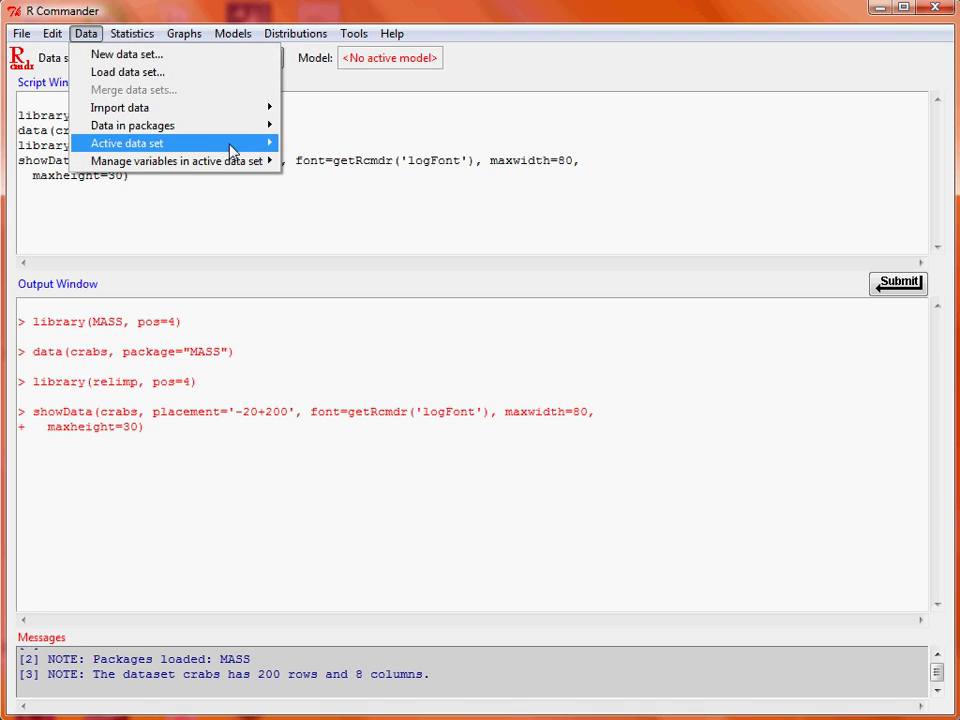
{"action": "mouse_move", "coordinate": [259, 165]}
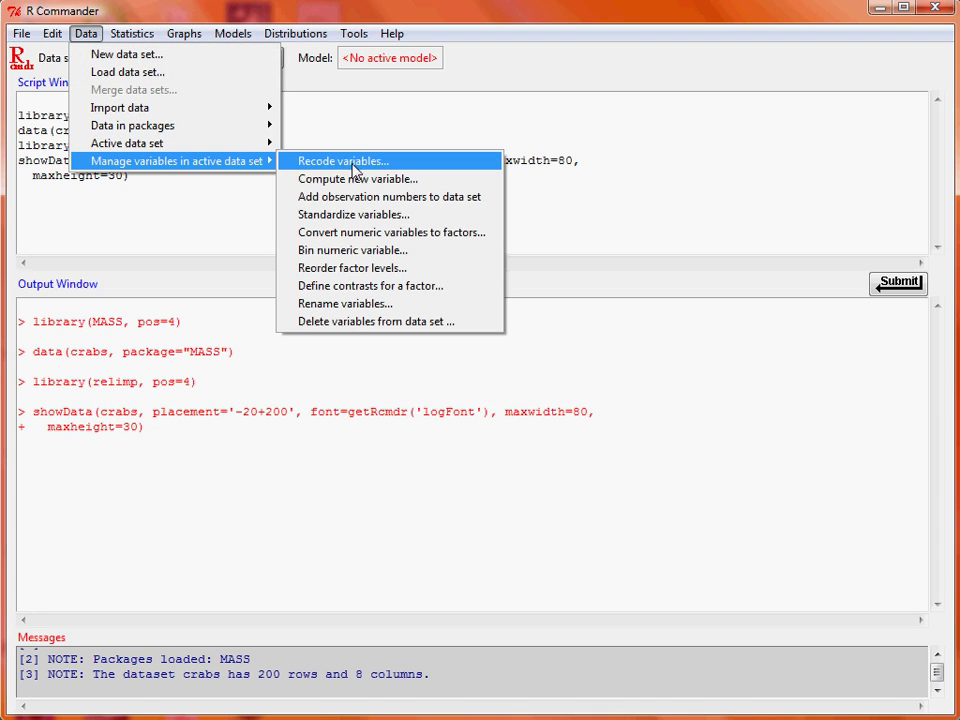
{"action": "left_click", "coordinate": [424, 182]}
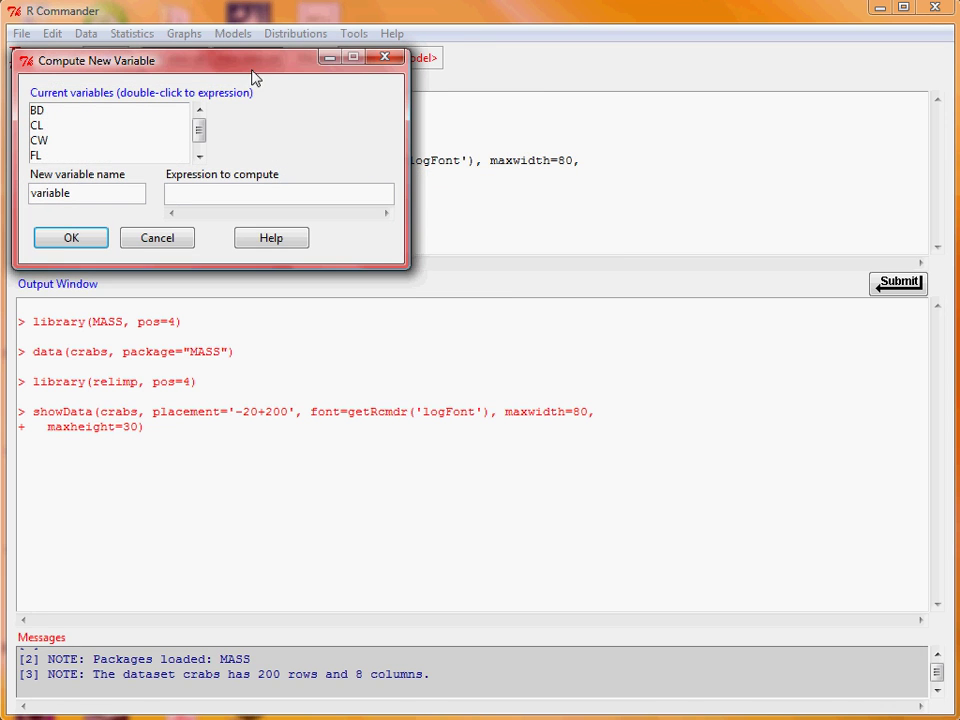
{"action": "left_click_drag", "start_coordinate": [247, 68], "coordinate": [382, 102]}
{"action": "left_click", "coordinate": [328, 189]}
{"action": "left_click", "coordinate": [328, 189]}
{"action": "left_click", "coordinate": [328, 189]}
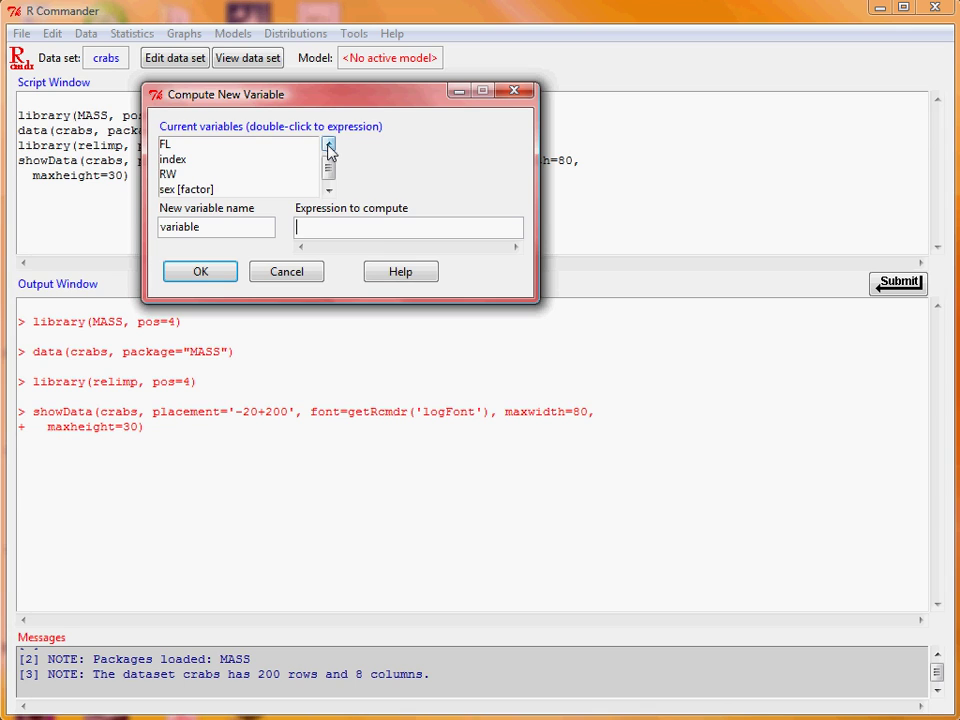
{"action": "left_click", "coordinate": [328, 145]}
{"action": "left_click", "coordinate": [328, 145]}
{"action": "left_click", "coordinate": [328, 145]}
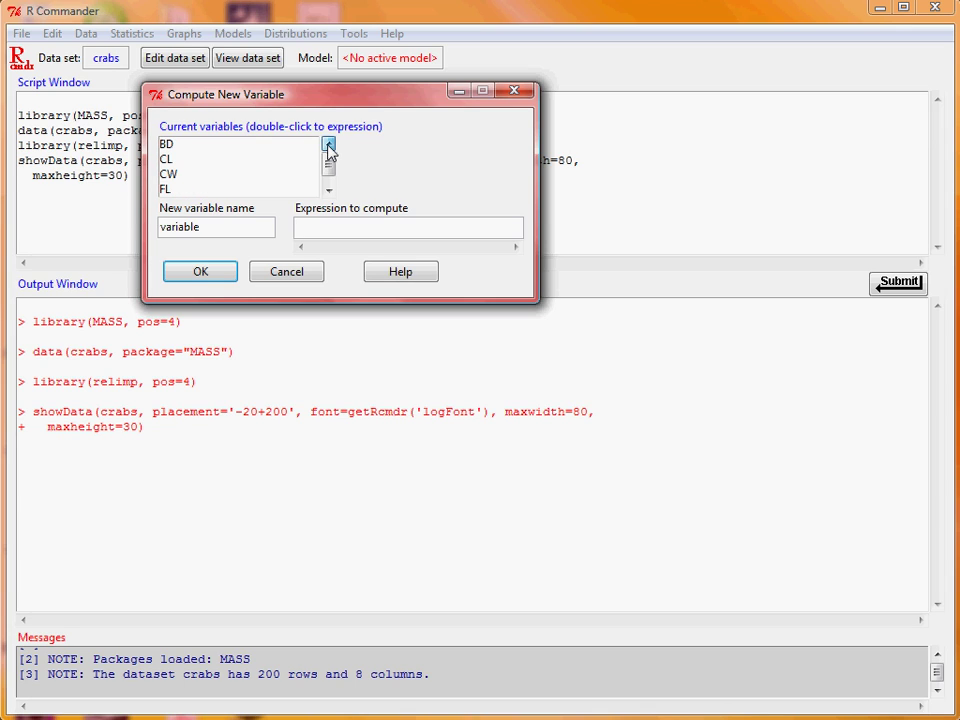
{"action": "left_click", "coordinate": [297, 190]}
{"action": "double_click", "coordinate": [297, 190]}
Step: Name the variable logFL, wrap the expression as log10(FL), and create it
{"action": "left_click_drag", "start_coordinate": [242, 231], "coordinate": [140, 233]}
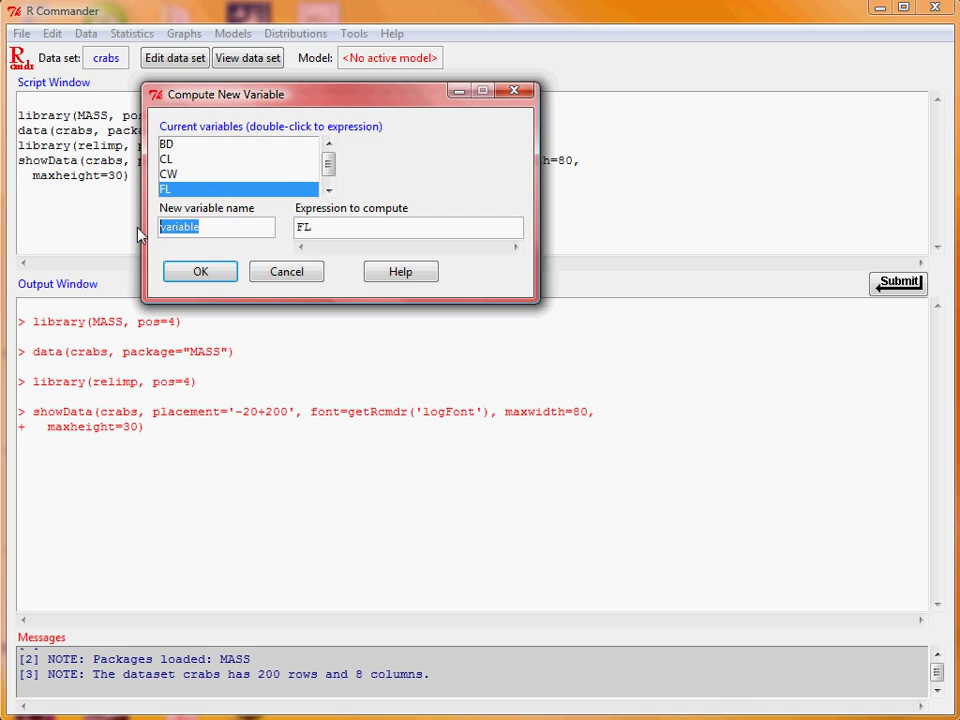
{"action": "type", "text": "logFL"}
{"action": "left_click", "coordinate": [298, 229]}
{"action": "type", "text": "log10("}
{"action": "key", "text": "End"}
{"action": "type", "text": ")"}
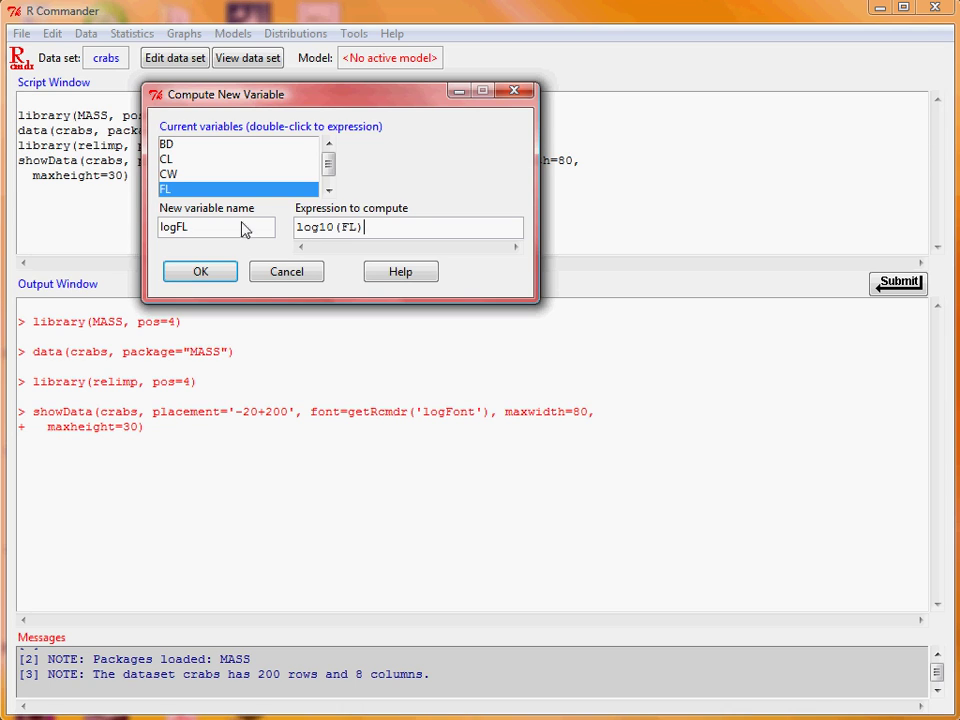
{"action": "left_click", "coordinate": [211, 273]}
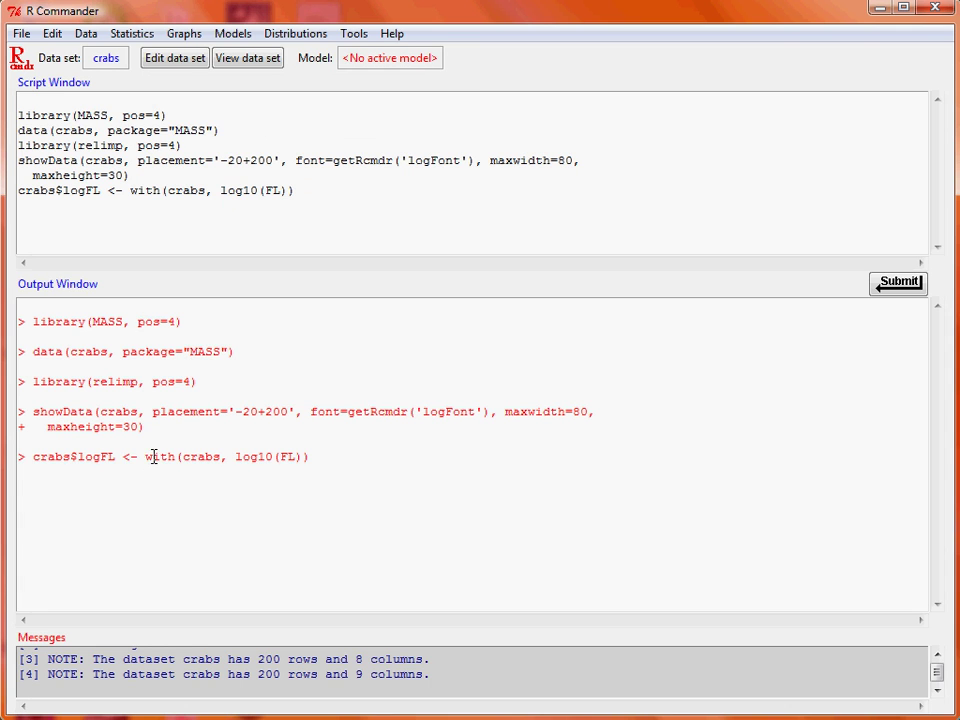
Step: View the updated crabs data with logFL beside FL, then close the viewer
{"action": "left_click", "coordinate": [253, 62]}
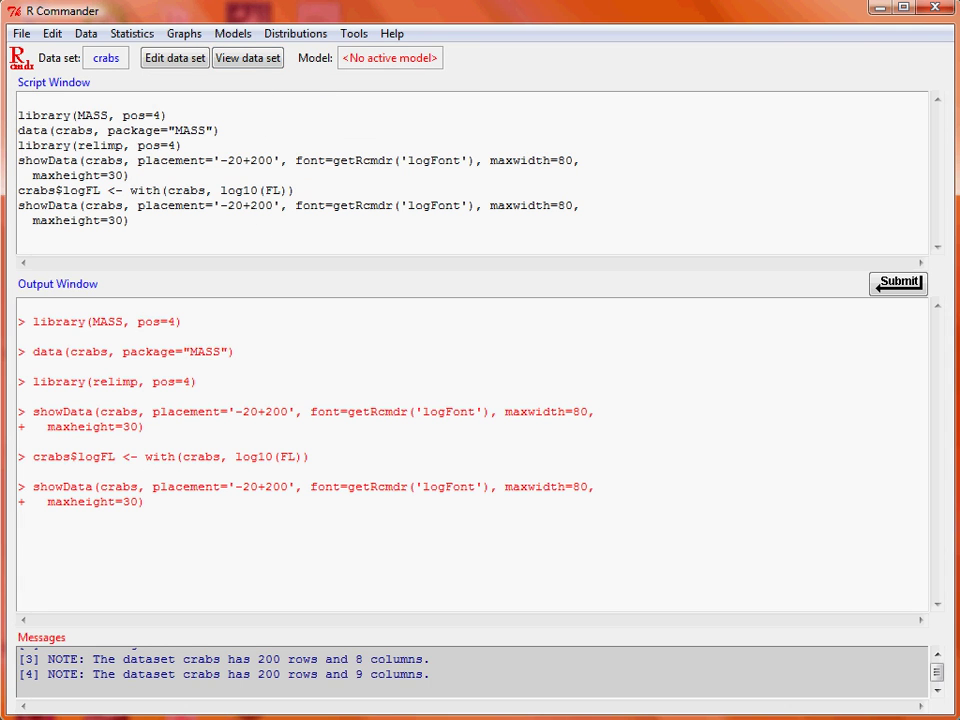
{"action": "left_click_drag", "start_coordinate": [652, 187], "coordinate": [310, 130]}
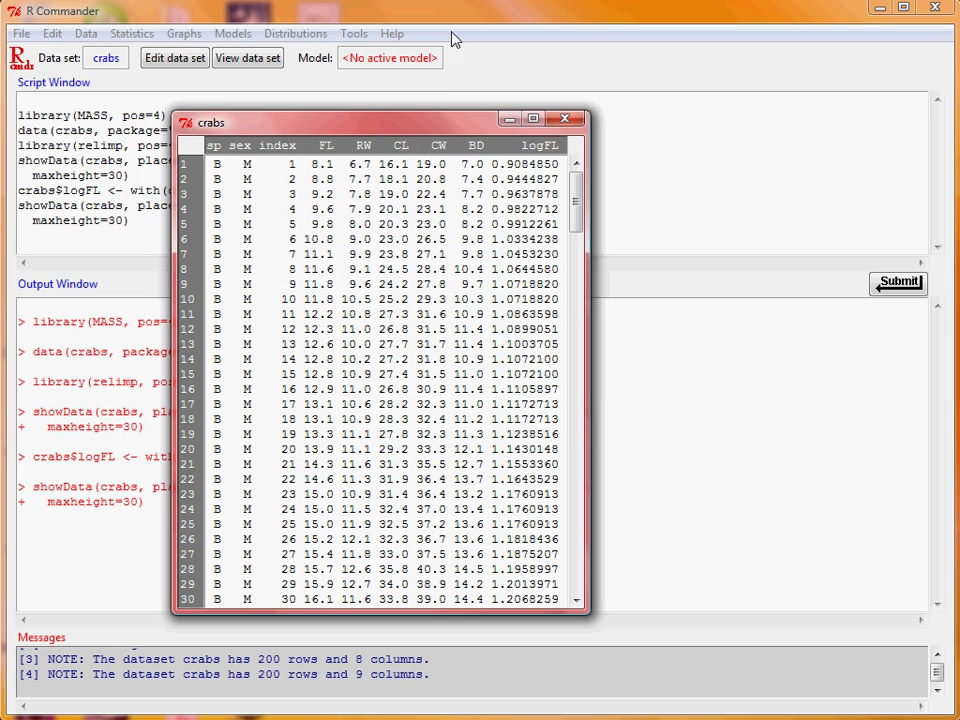
{"action": "left_click", "coordinate": [564, 118]}
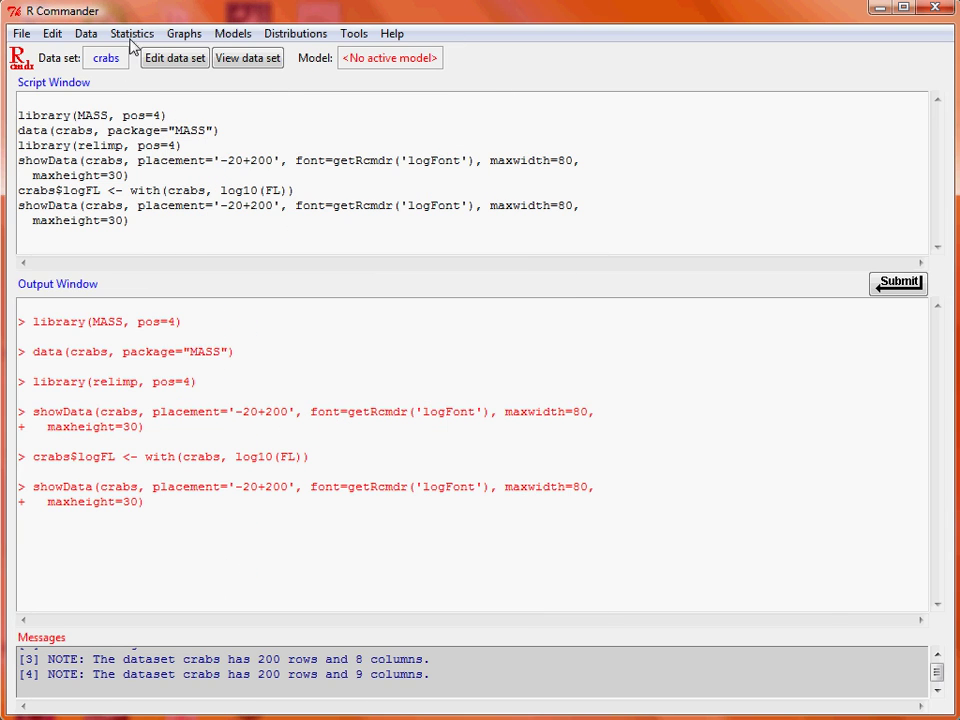
{"action": "left_click", "coordinate": [86, 33]}
Step: Standardize BD, CL, CW, FL and RW, giving crabs 14 columns including Z.BD–Z.RW
{"action": "mouse_move", "coordinate": [253, 166]}
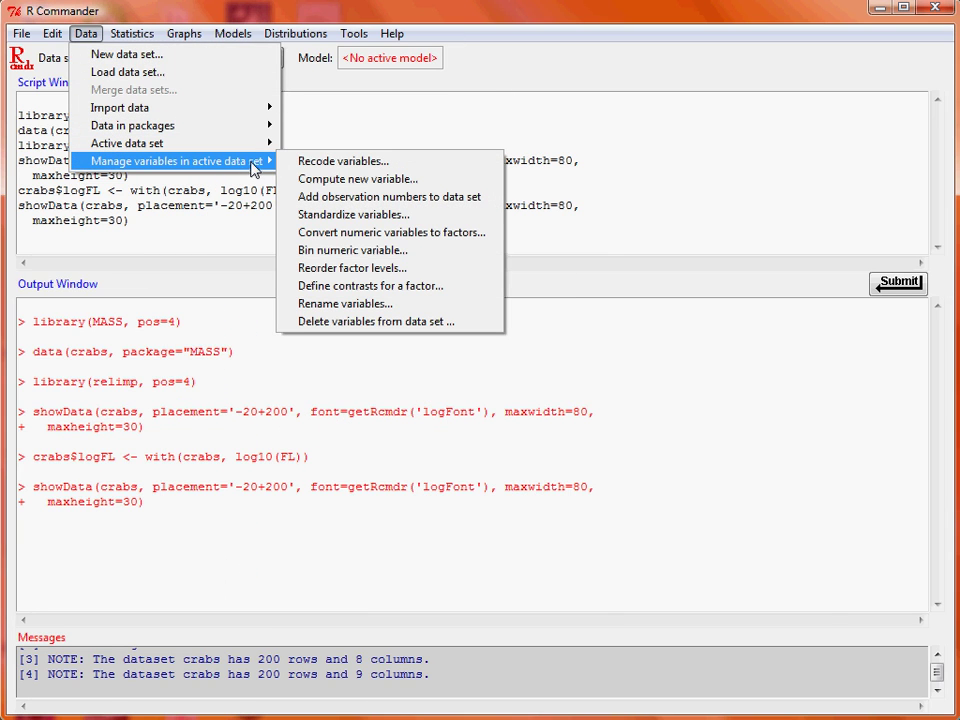
{"action": "left_click", "coordinate": [408, 216]}
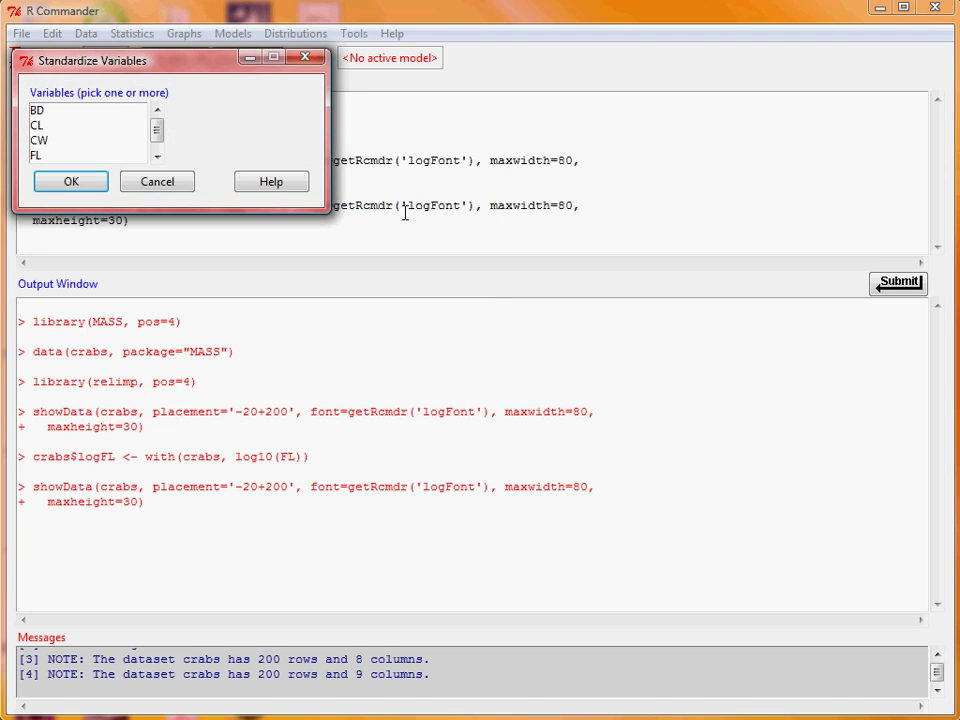
{"action": "left_click", "coordinate": [116, 113]}
{"action": "left_click", "coordinate": [157, 158]}
{"action": "left_click", "coordinate": [133, 143], "text": "shift"}
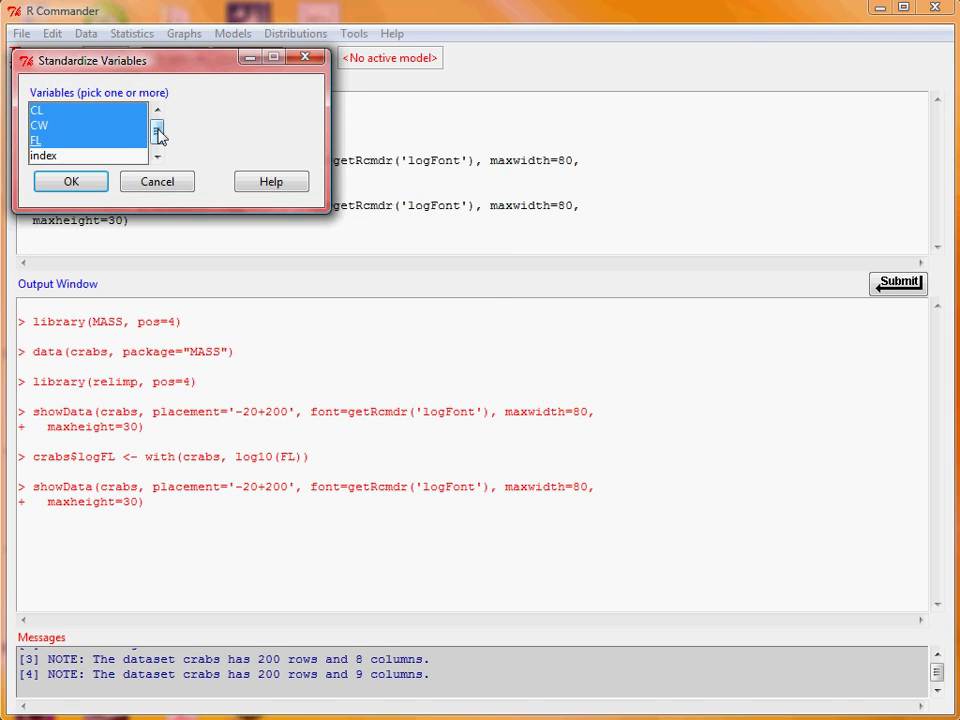
{"action": "left_click", "coordinate": [157, 111]}
{"action": "left_click", "coordinate": [157, 158]}
{"action": "left_click", "coordinate": [157, 111]}
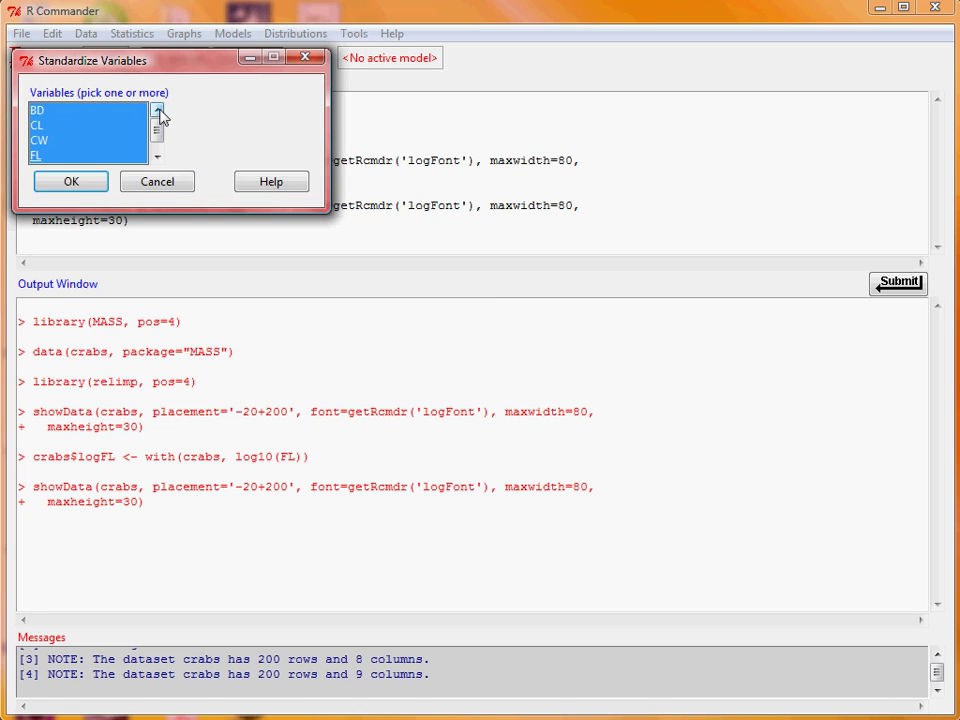
{"action": "left_click", "coordinate": [157, 158]}
{"action": "left_click", "coordinate": [157, 158]}
{"action": "left_click", "coordinate": [157, 158]}
{"action": "left_click", "coordinate": [115, 155], "text": "ctrl"}
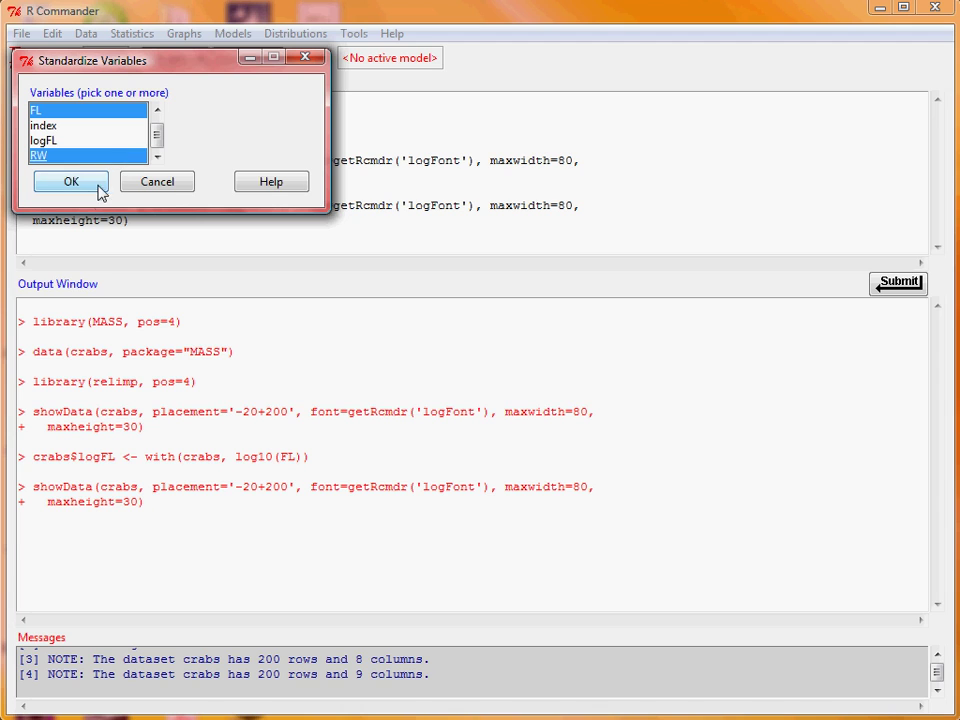
{"action": "left_click", "coordinate": [86, 190]}
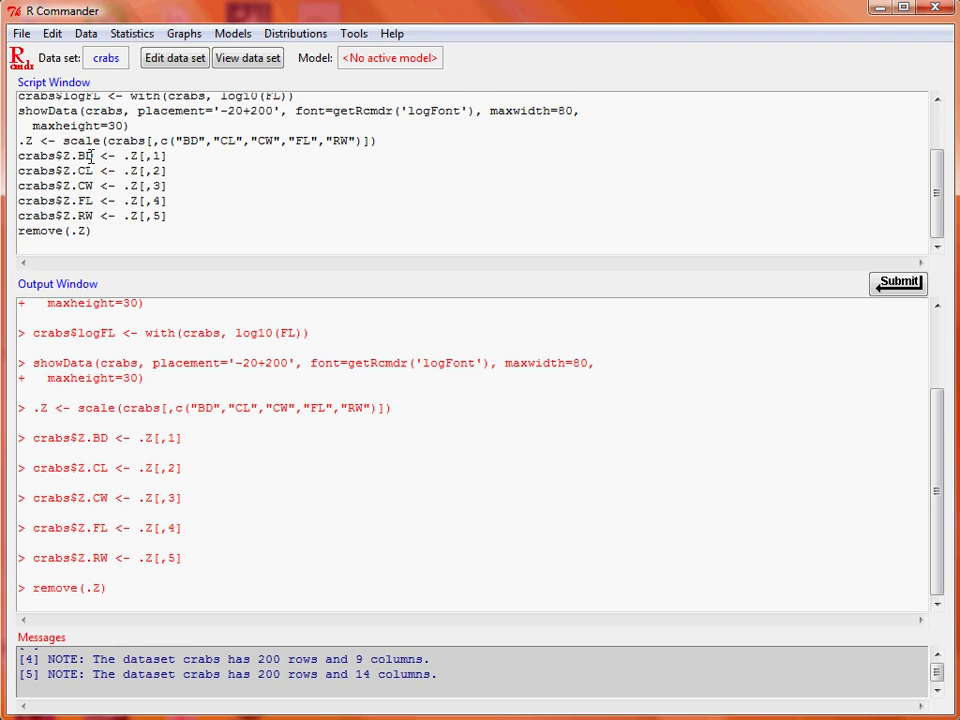
Step: View crabs in a widened viewer to check the Z.BD–Z.RW columns, then close it
{"action": "left_click", "coordinate": [263, 62]}
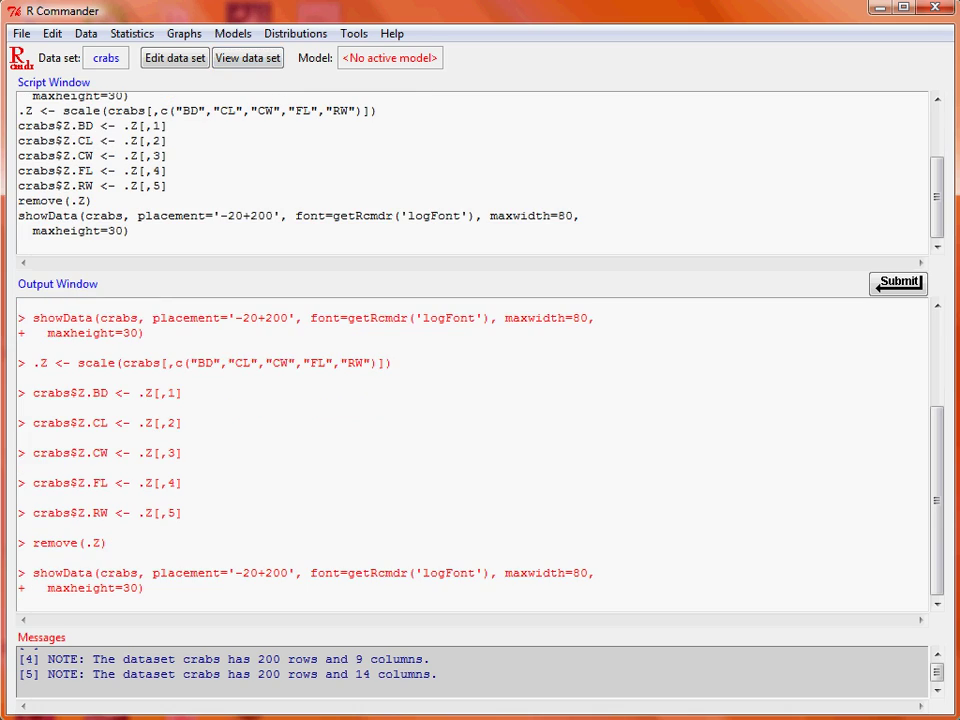
{"action": "left_click_drag", "start_coordinate": [560, 161], "coordinate": [244, 147]}
{"action": "left_click_drag", "start_coordinate": [784, 507], "coordinate": [924, 507]}
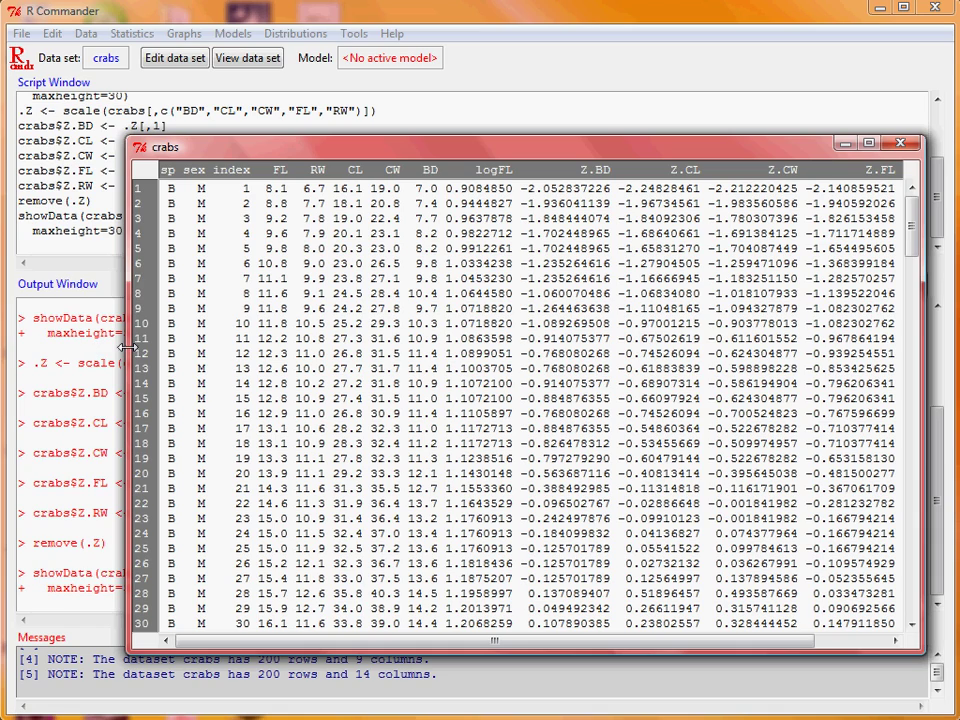
{"action": "left_click_drag", "start_coordinate": [128, 347], "coordinate": [47, 347]}
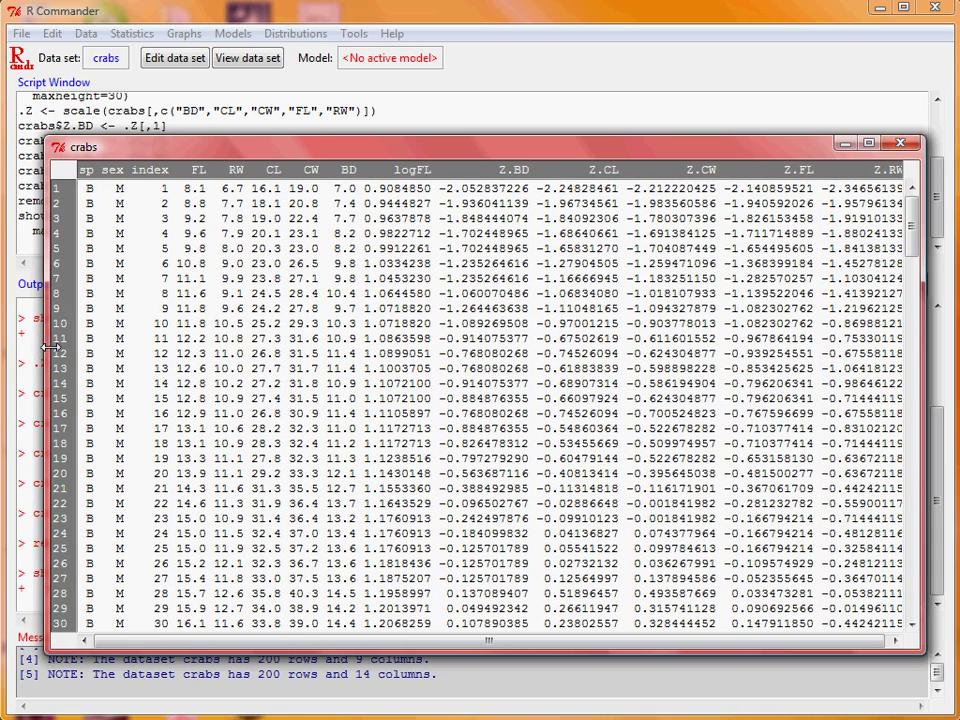
{"action": "left_click", "coordinate": [900, 144]}
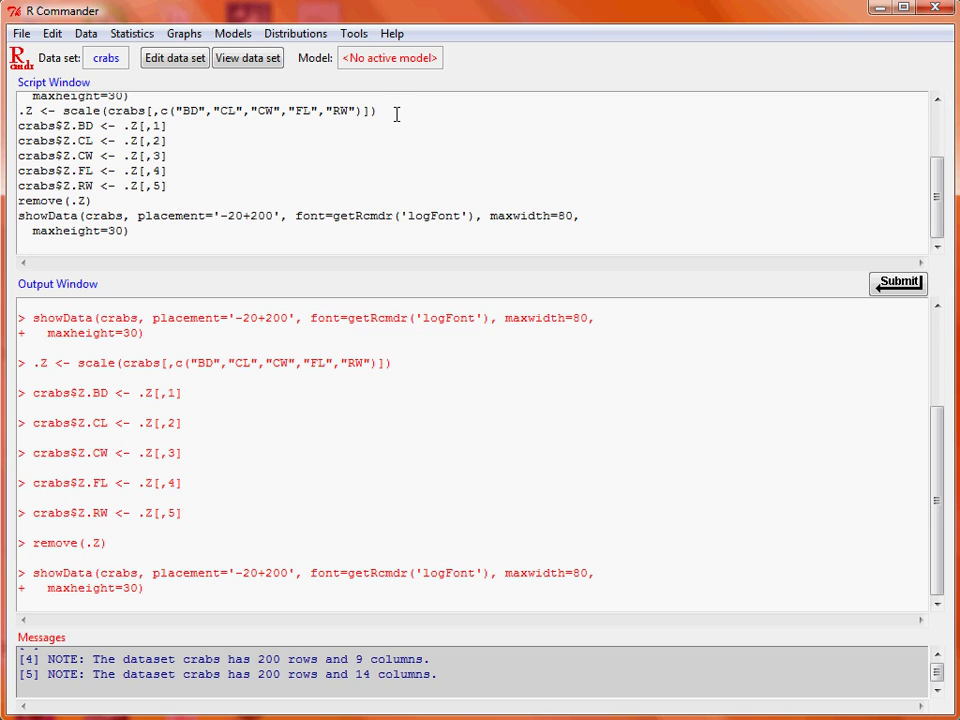
{"action": "left_click", "coordinate": [86, 34]}
{"action": "mouse_move", "coordinate": [255, 163]}
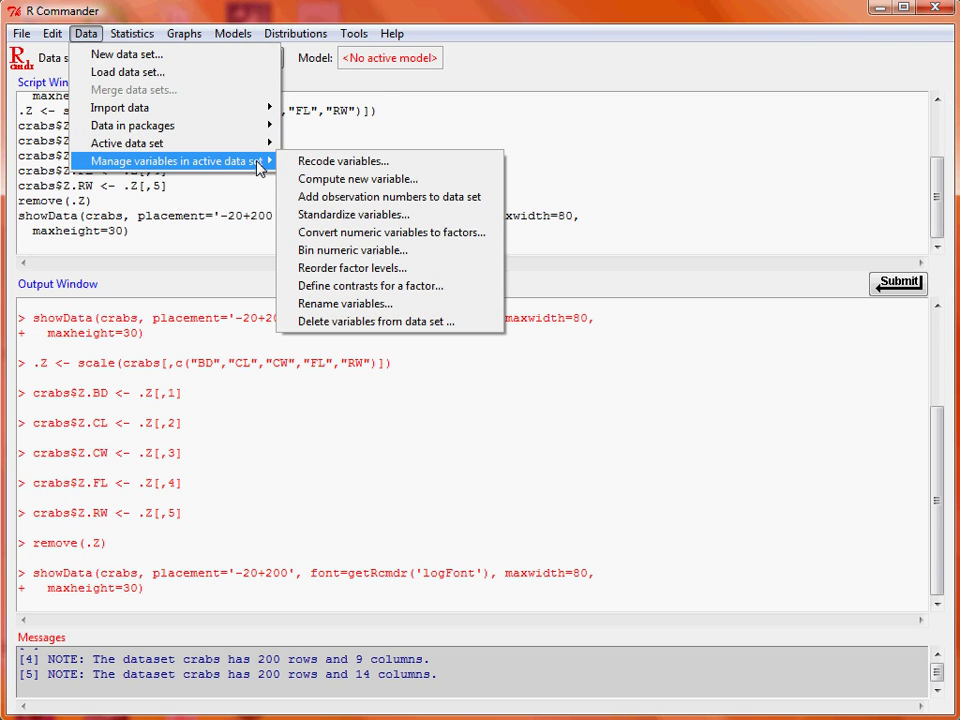
Step: Bin FL into 4 equal-width bins labelled by ranges, as new factor FLgroup
{"action": "left_click", "coordinate": [427, 259]}
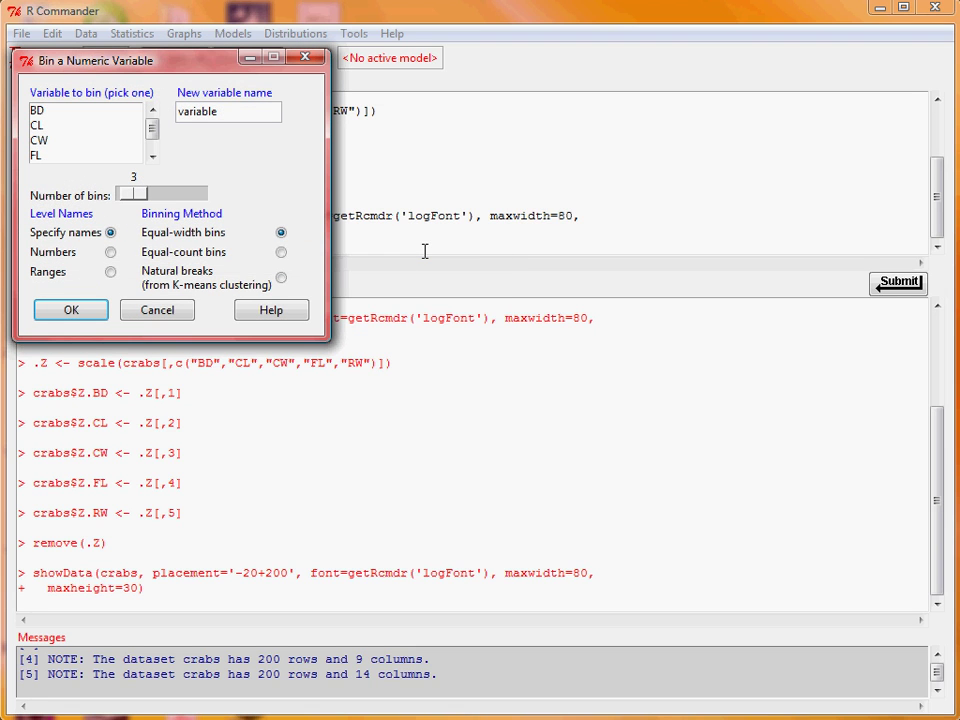
{"action": "left_click", "coordinate": [118, 156]}
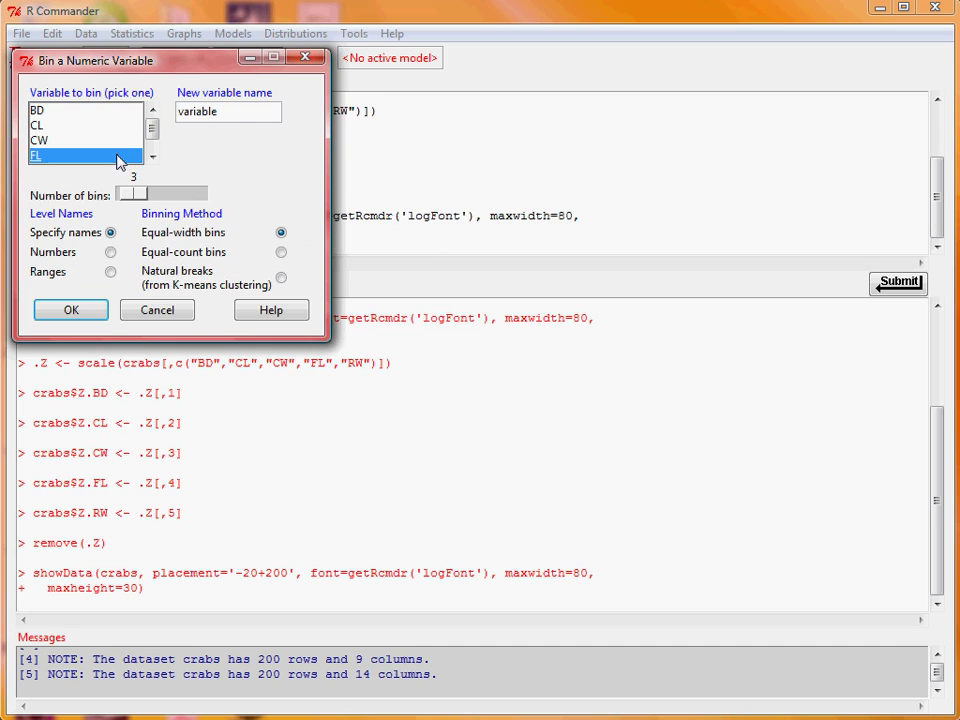
{"action": "double_click", "coordinate": [238, 116]}
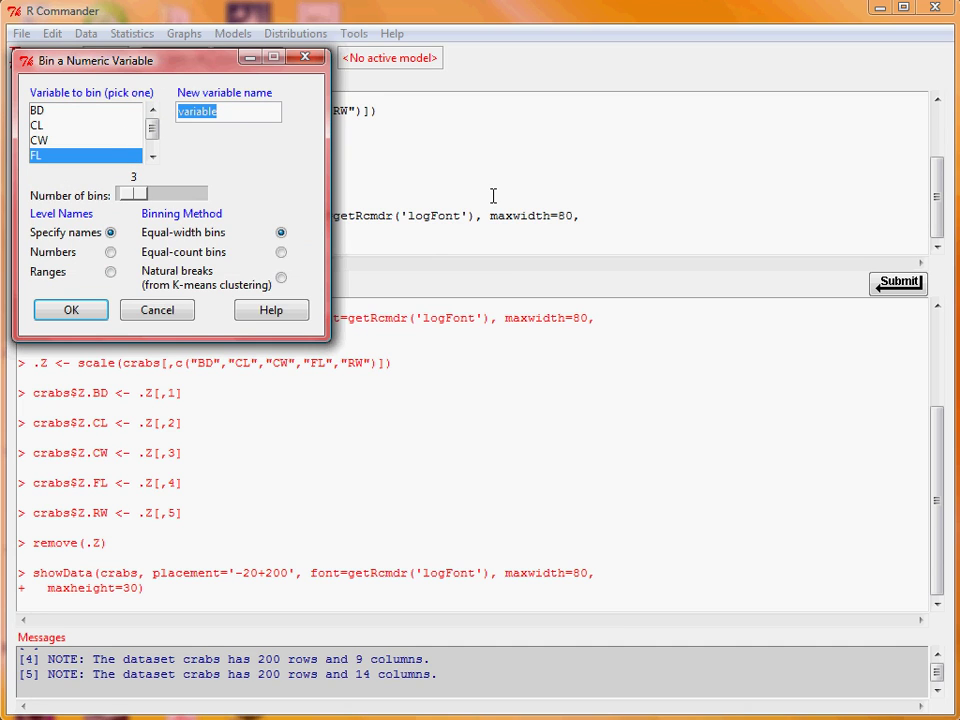
{"action": "type", "text": "FLgroup"}
{"action": "left_click", "coordinate": [149, 196]}
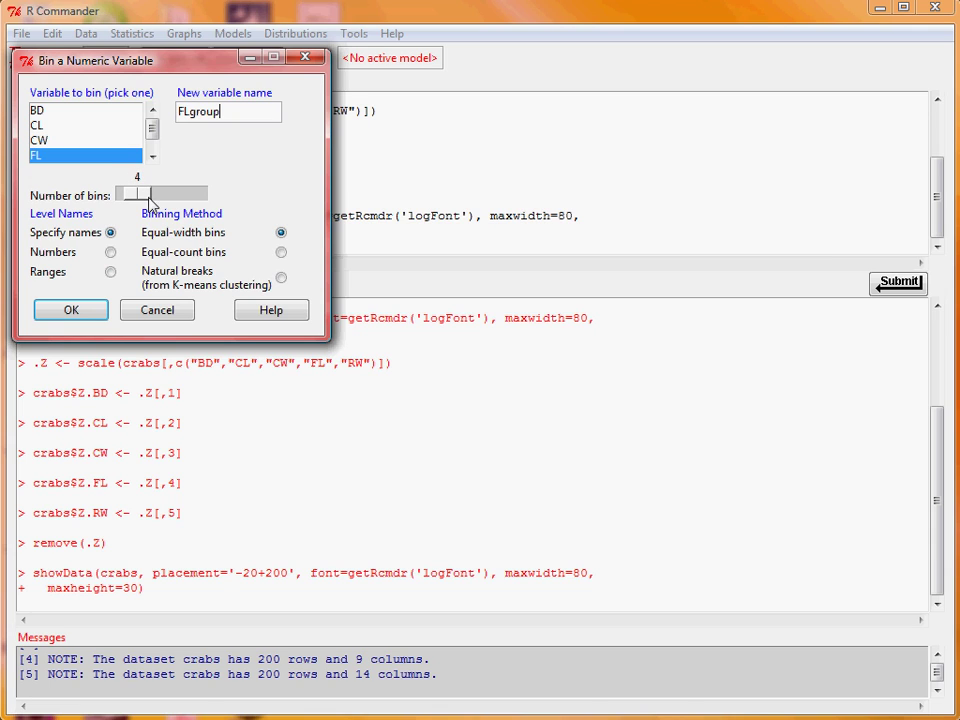
{"action": "left_click", "coordinate": [111, 273]}
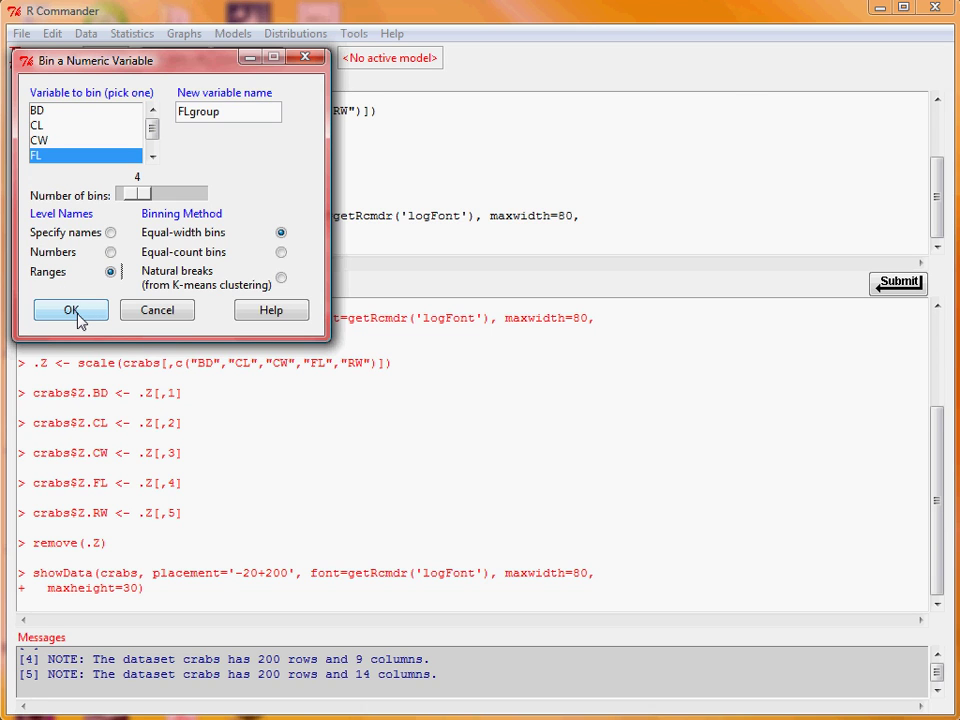
{"action": "left_click", "coordinate": [71, 310]}
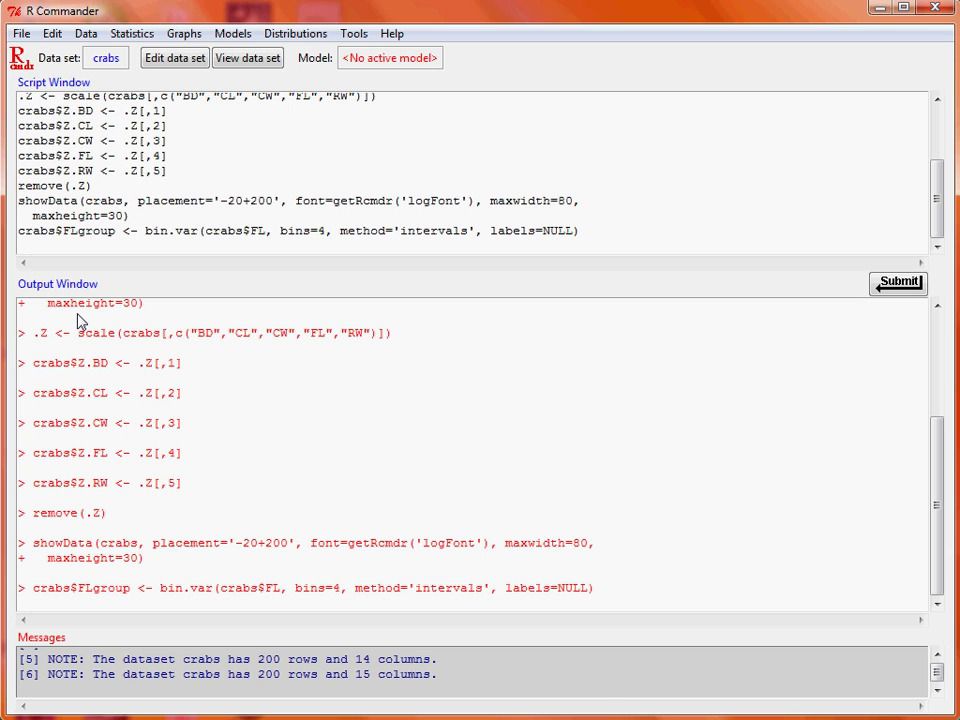
{"action": "left_click", "coordinate": [272, 64]}
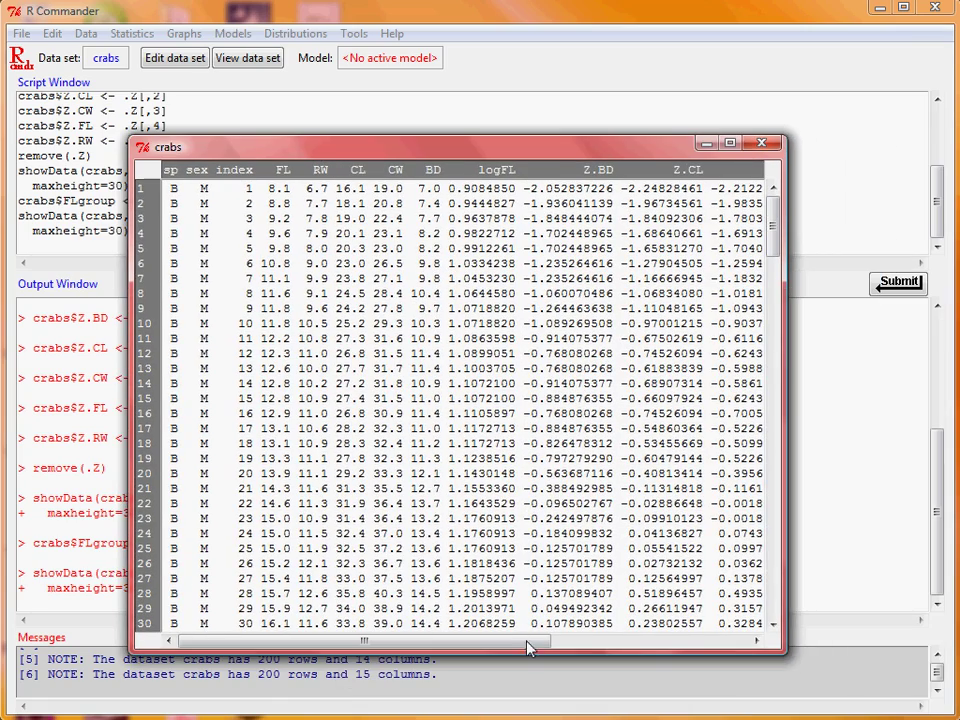
{"action": "left_click_drag", "start_coordinate": [525, 641], "coordinate": [757, 652]}
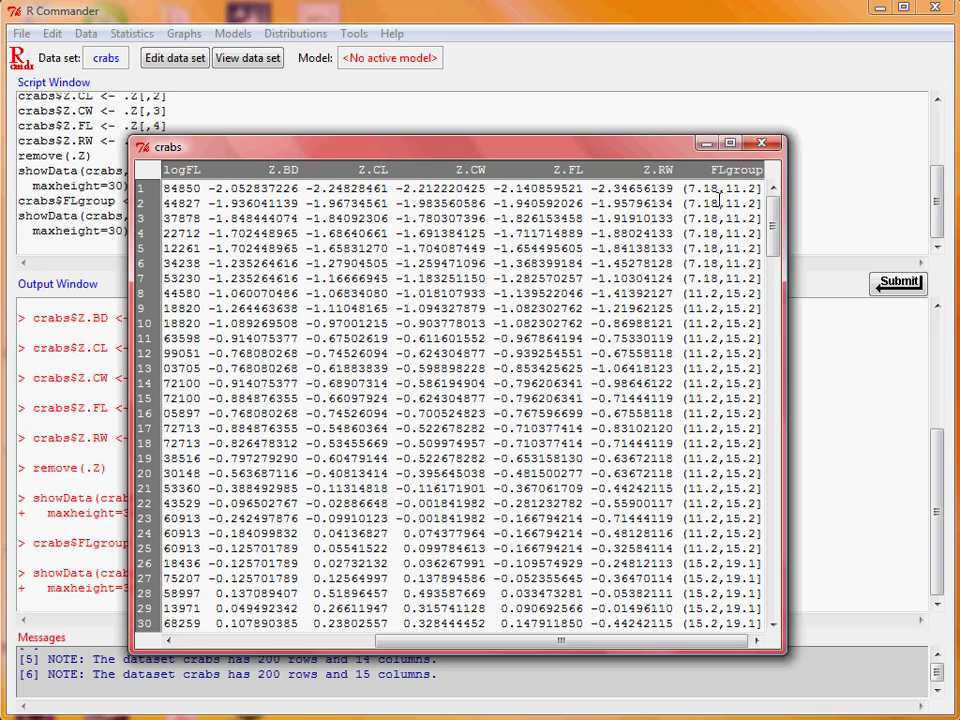
{"action": "left_click", "coordinate": [763, 146]}
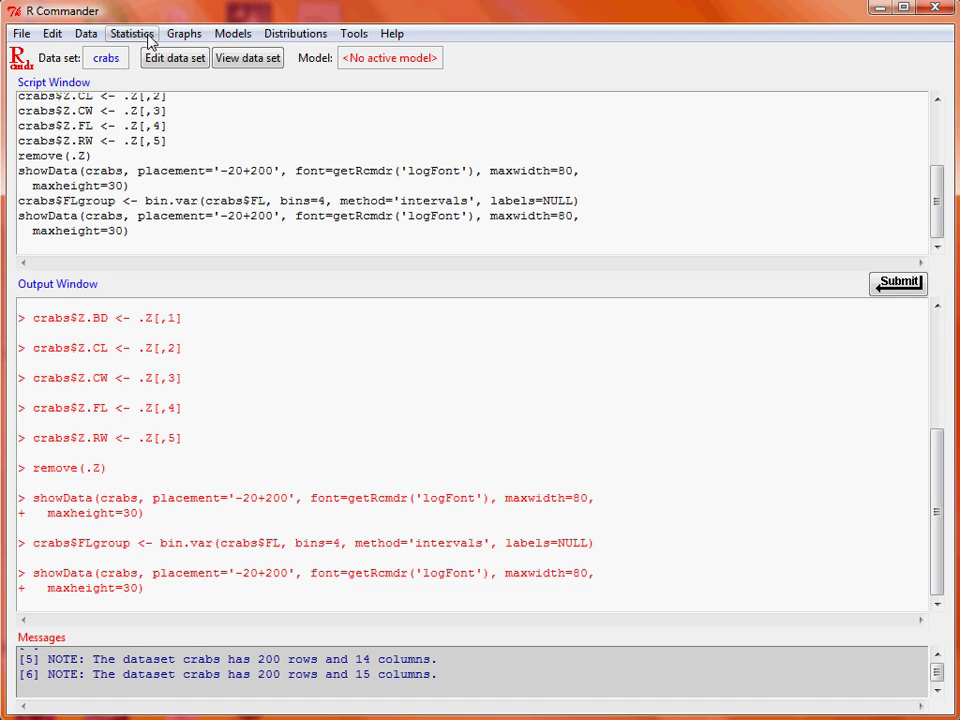
Step: Run summary(crabs) on all 15 variables, showing FLgroup counts 22, 71, 73, 34
{"action": "left_click", "coordinate": [148, 40]}
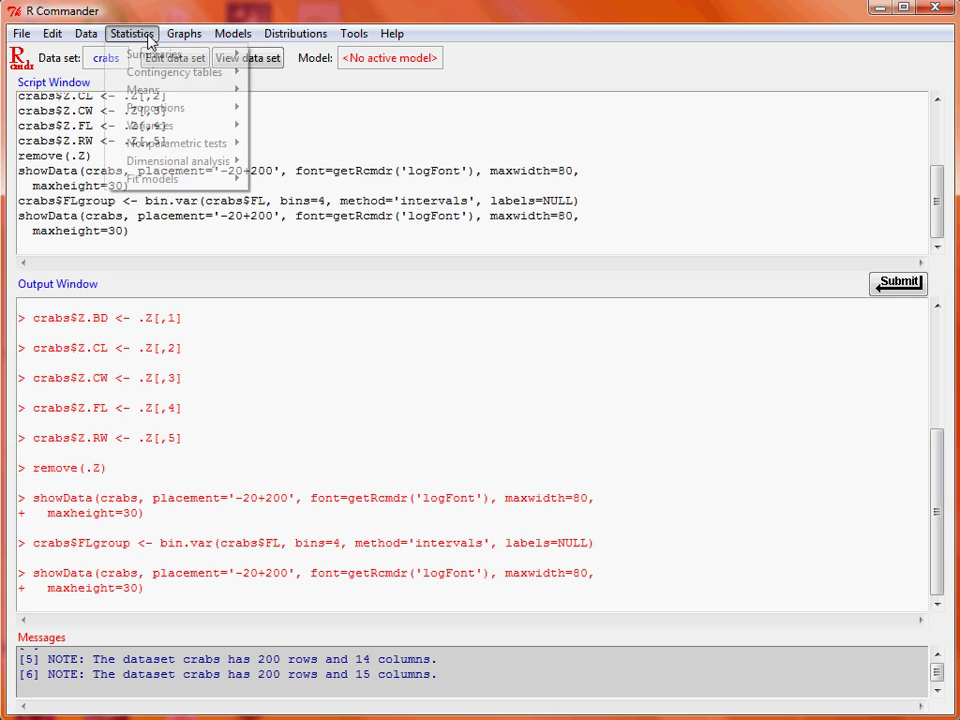
{"action": "mouse_move", "coordinate": [170, 54]}
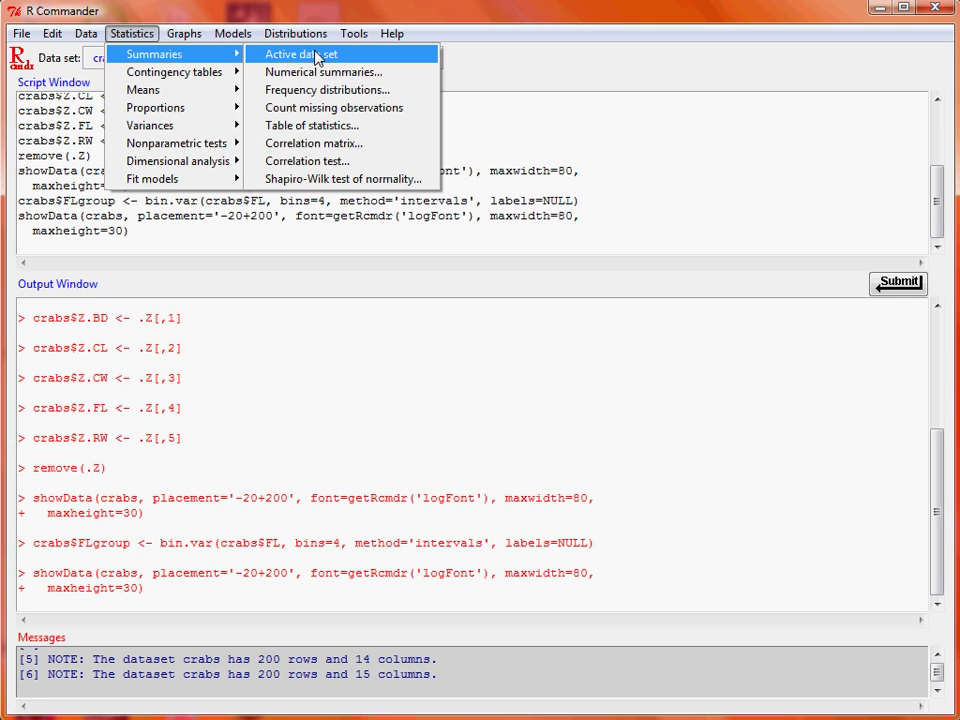
{"action": "left_click", "coordinate": [310, 57]}
{"action": "left_click_drag", "start_coordinate": [893, 453], "coordinate": [326, 294]}
{"action": "left_click", "coordinate": [364, 411]}
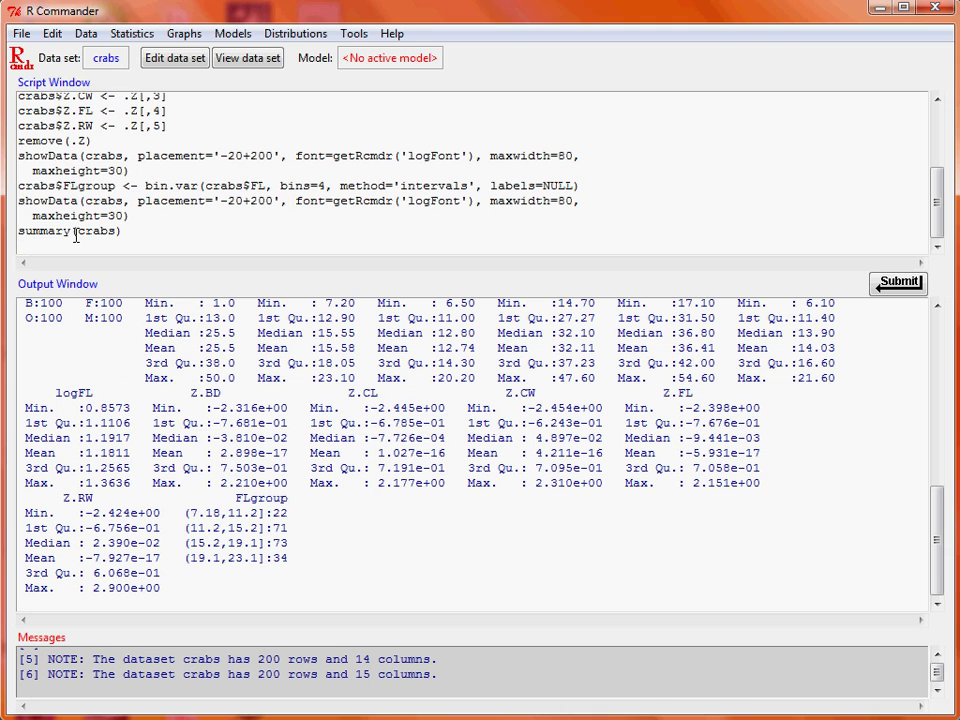
{"action": "left_click", "coordinate": [336, 508]}
{"action": "scroll", "coordinate": [337, 505], "scroll_direction": "up", "scroll_amount": 1}
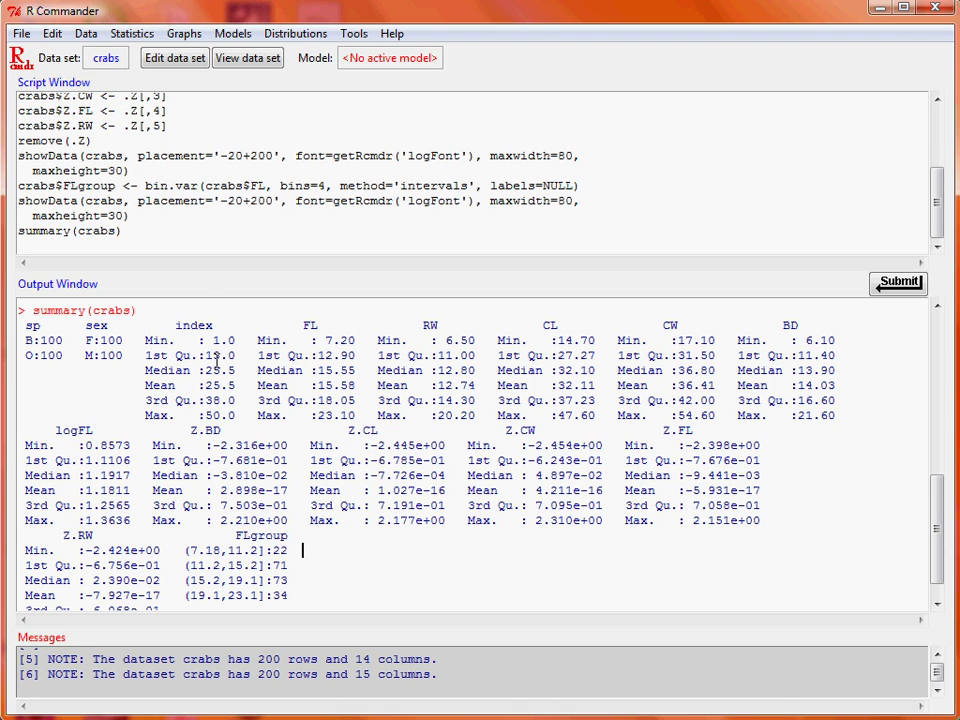
Step: Tabulate FLgroup frequencies: counts 22, 71, 73, 34 (11.0, 35.5, 36.5, 17.0%)
{"action": "left_click", "coordinate": [122, 34]}
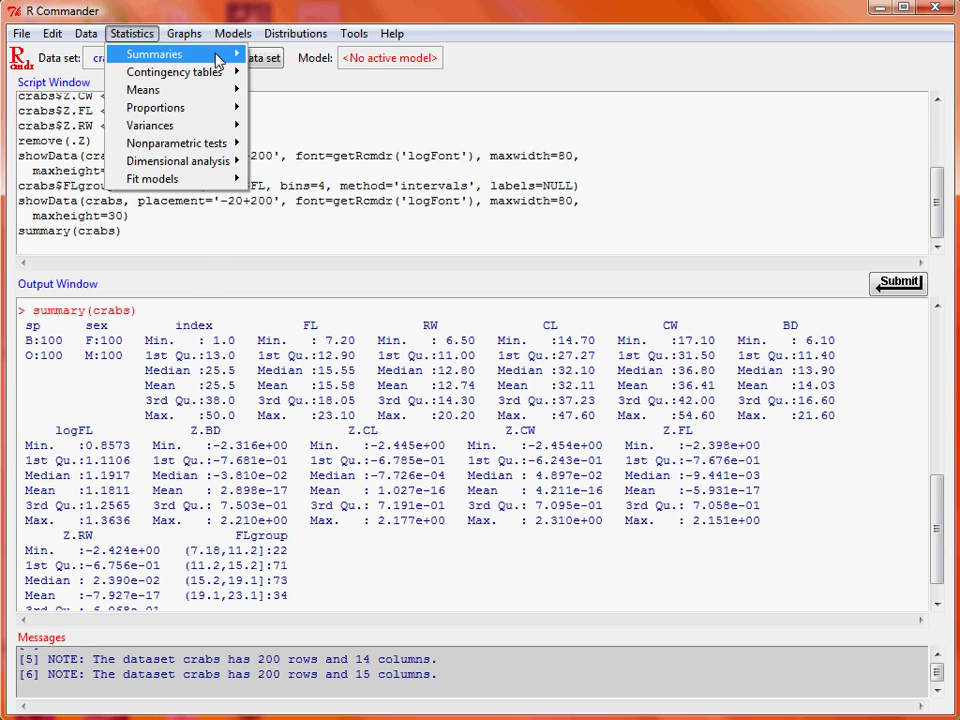
{"action": "mouse_move", "coordinate": [218, 60]}
{"action": "left_click", "coordinate": [390, 92]}
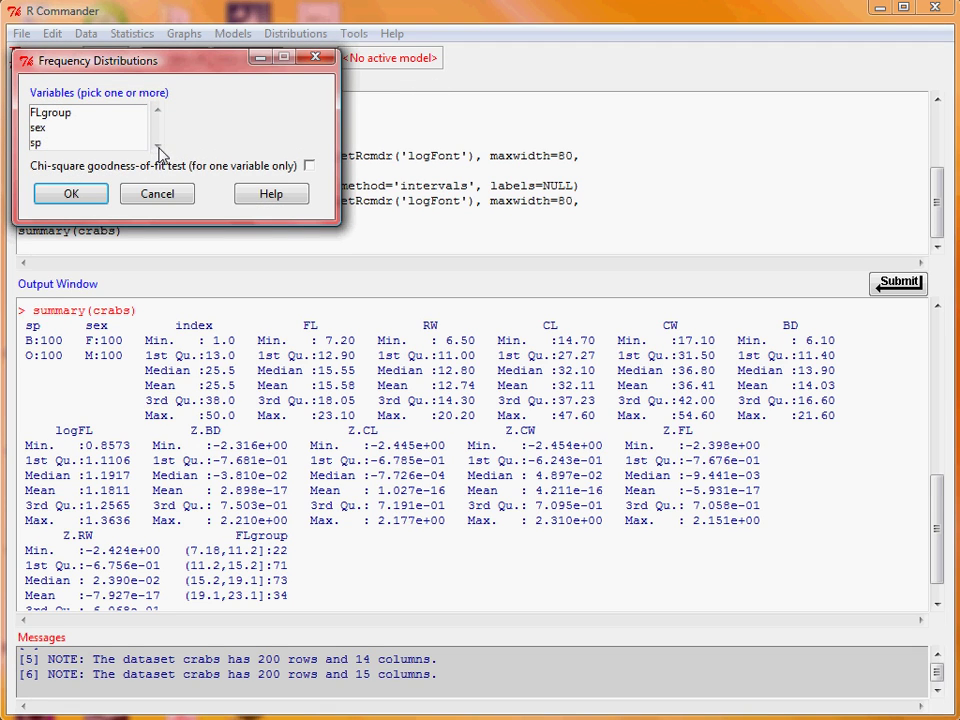
{"action": "left_click", "coordinate": [108, 116]}
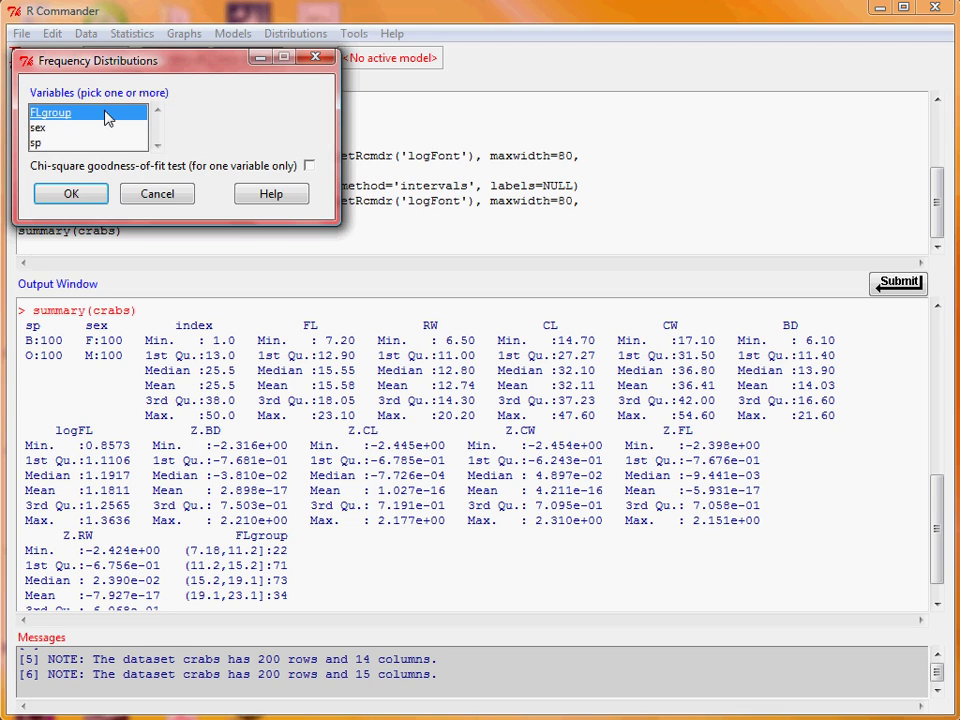
{"action": "left_click", "coordinate": [72, 195]}
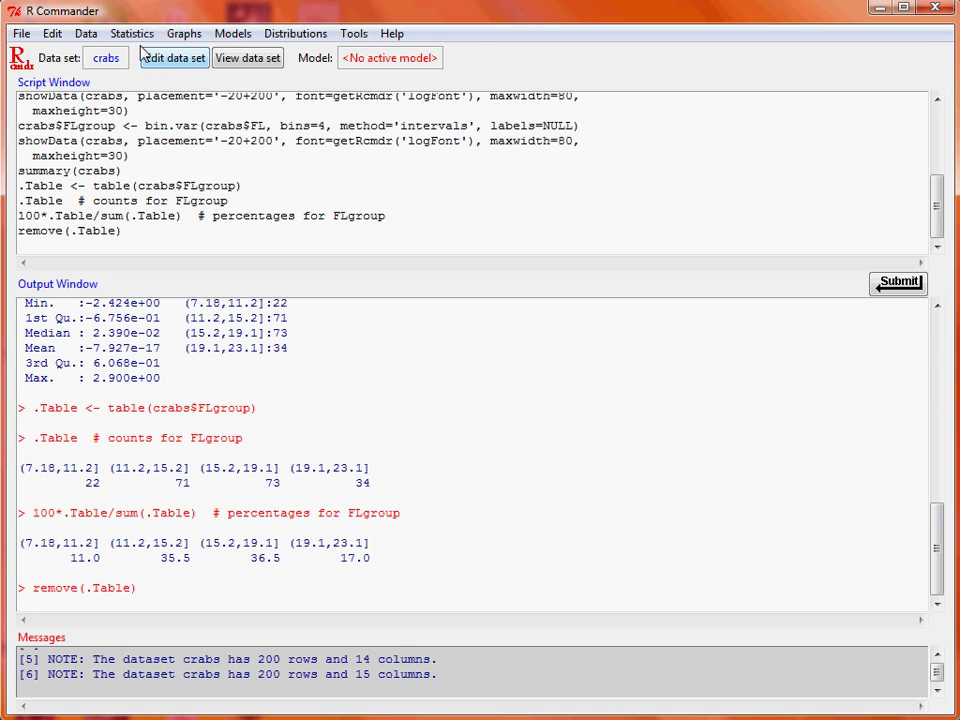
Step: Build a table of statistics with BD as response and sex as factor, giving means 13.724 (female) and 14.337 (male)
{"action": "left_click", "coordinate": [140, 36]}
{"action": "mouse_move", "coordinate": [185, 58]}
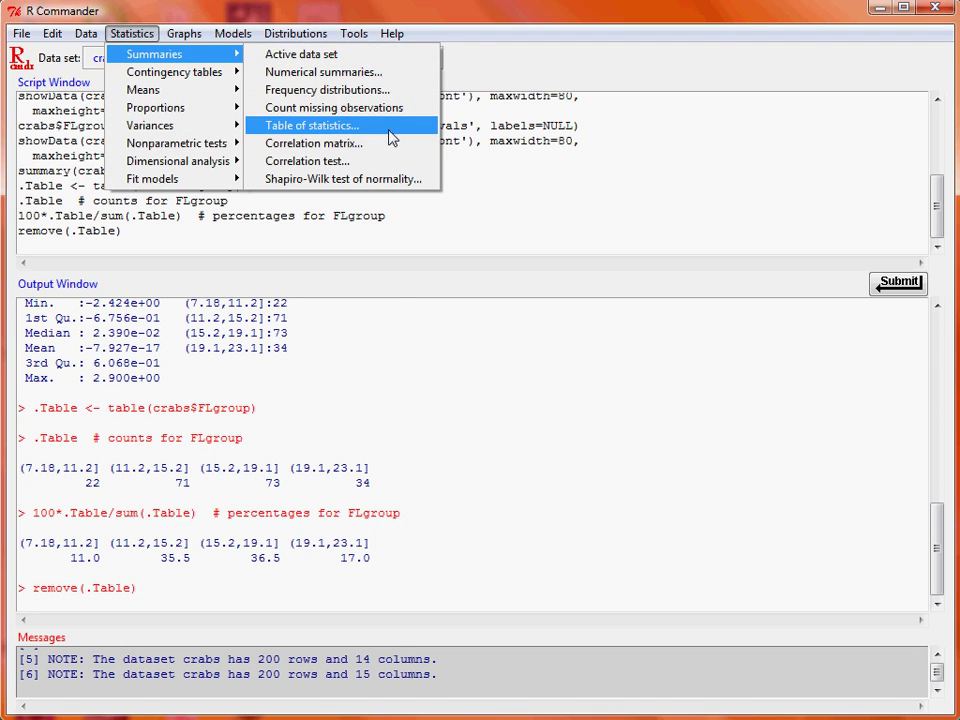
{"action": "left_click", "coordinate": [388, 128]}
{"action": "left_click_drag", "start_coordinate": [201, 56], "coordinate": [279, 96]}
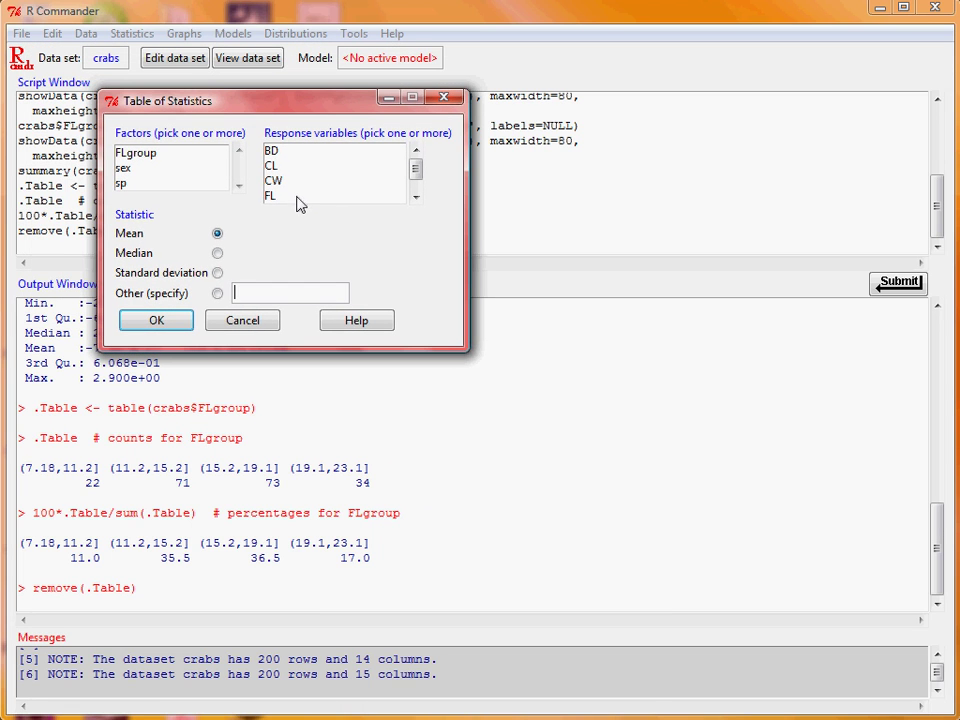
{"action": "left_click", "coordinate": [315, 152]}
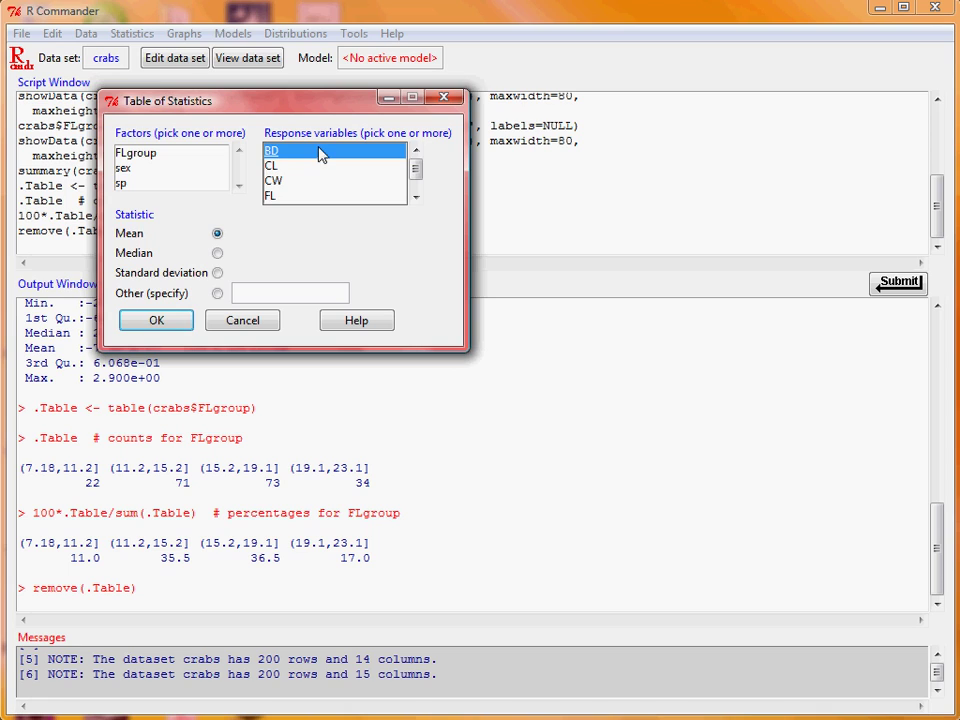
{"action": "left_click", "coordinate": [202, 171]}
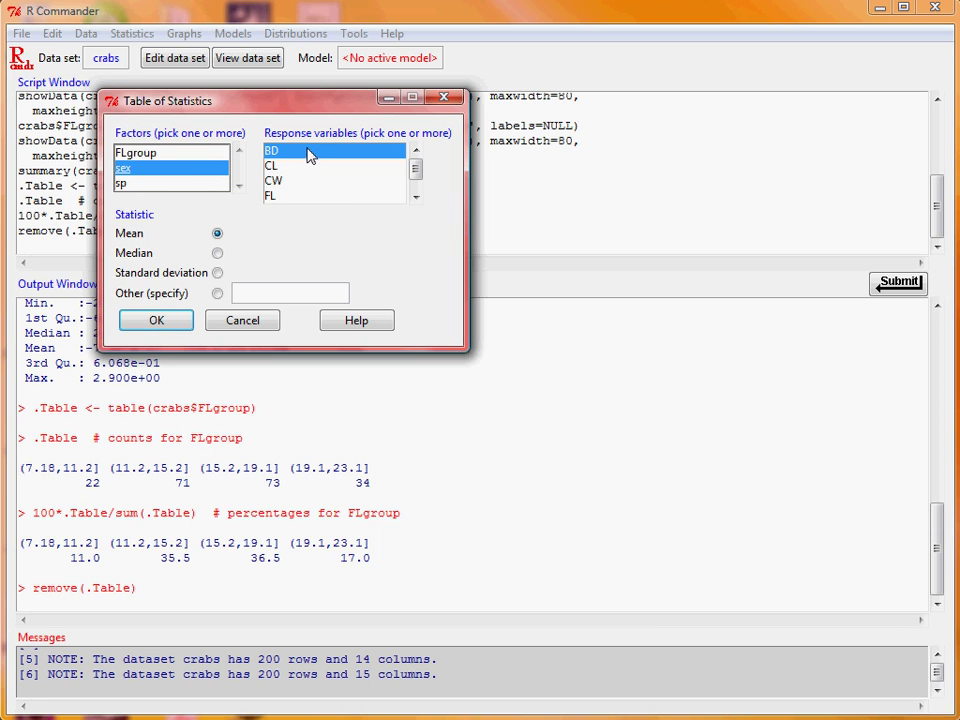
{"action": "left_click", "coordinate": [160, 322]}
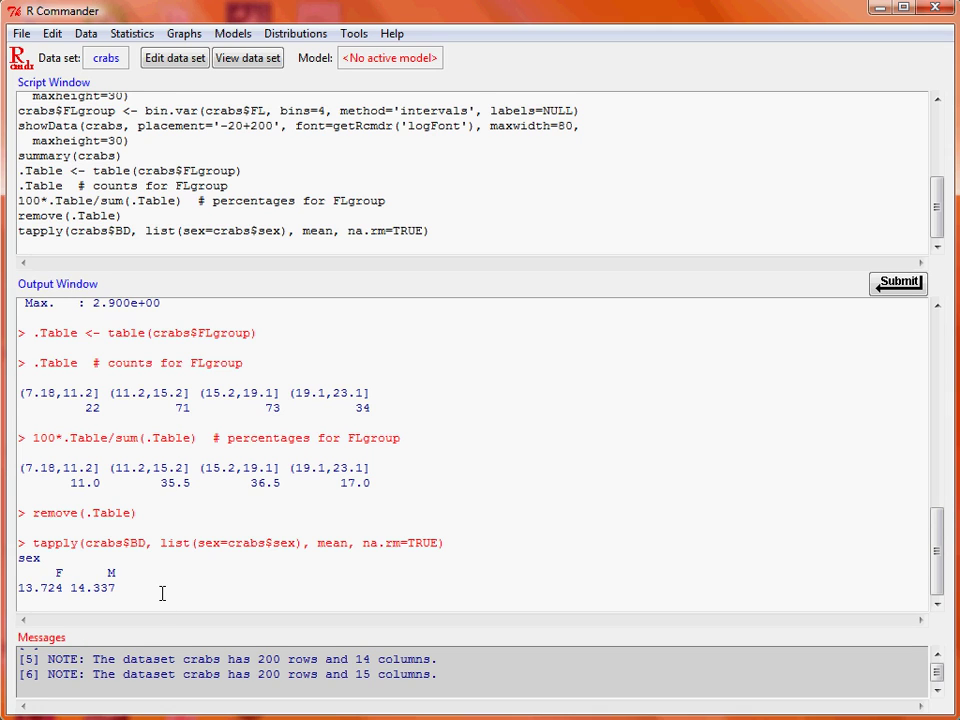
Step: Compute the Pearson correlation matrix for BD, CL, CW, FL and RW, with correlations between 0.889 and 0.995
{"action": "left_click", "coordinate": [128, 42]}
{"action": "mouse_move", "coordinate": [171, 54]}
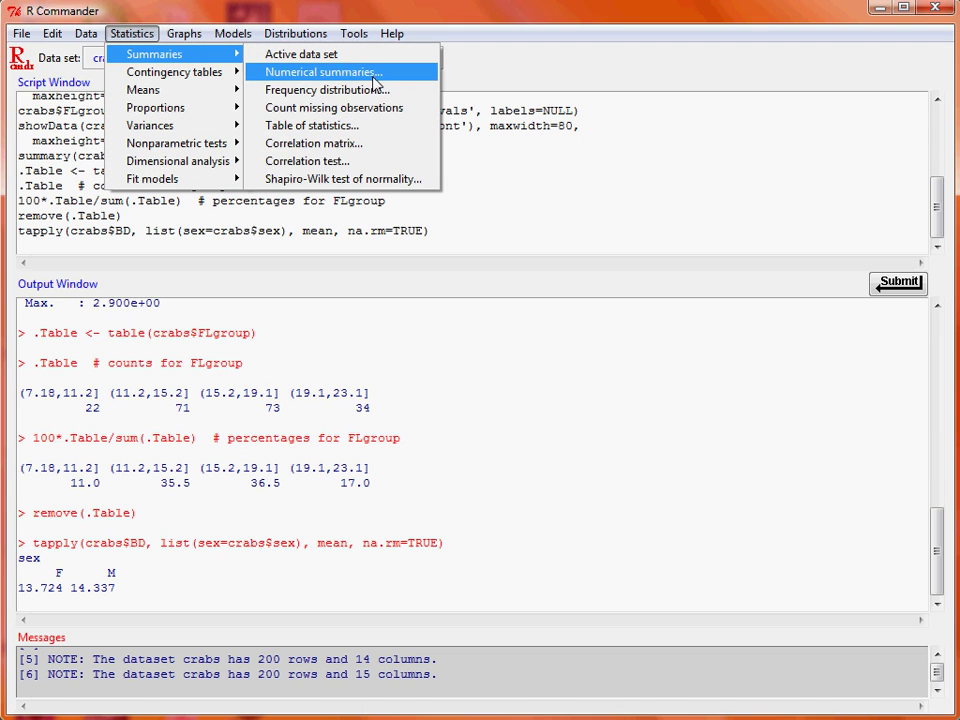
{"action": "left_click", "coordinate": [391, 143]}
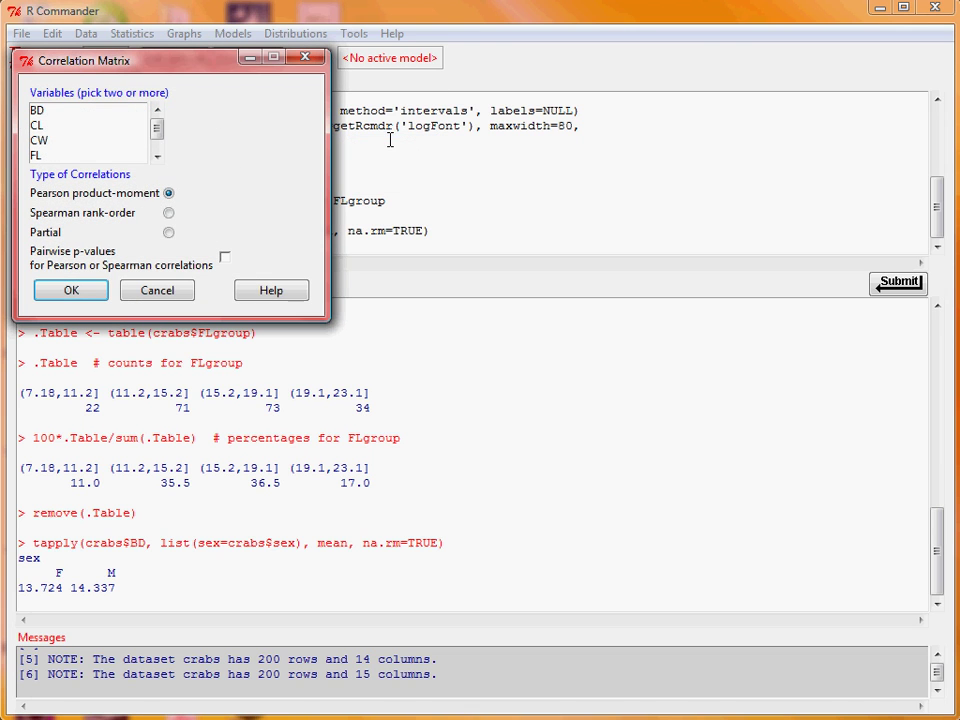
{"action": "left_click", "coordinate": [110, 110]}
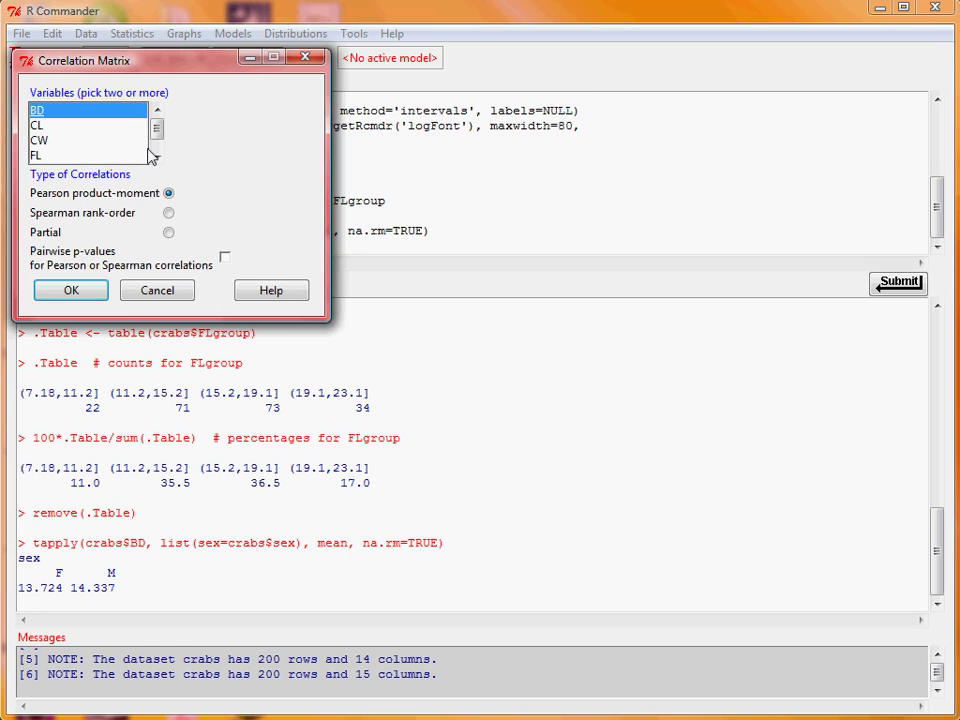
{"action": "left_click", "coordinate": [157, 158]}
{"action": "left_click", "coordinate": [141, 144], "text": "shift"}
{"action": "scroll", "coordinate": [150, 150], "scroll_direction": "down", "scroll_amount": 2}
{"action": "left_click", "coordinate": [157, 110]}
{"action": "left_click", "coordinate": [157, 110]}
{"action": "left_click", "coordinate": [157, 110]}
{"action": "left_click", "coordinate": [136, 125]}
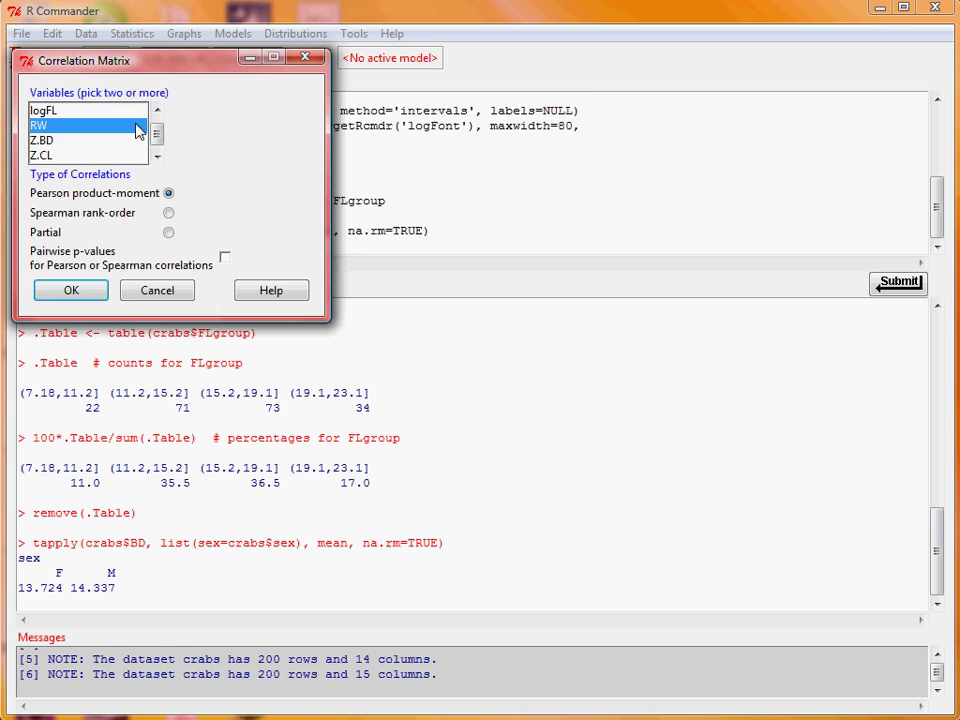
{"action": "left_click", "coordinate": [88, 296]}
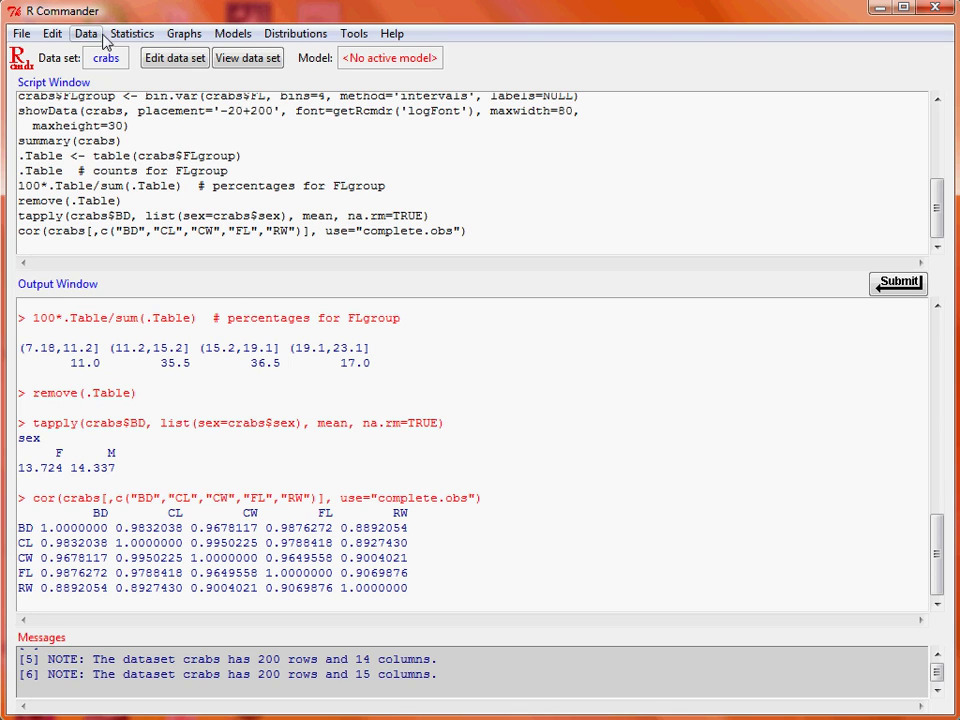
Step: Test CW for normality with the Shapiro-Wilk test, yielding W = 0.9911 and p = 0.2541
{"action": "left_click", "coordinate": [134, 38]}
{"action": "mouse_move", "coordinate": [178, 57]}
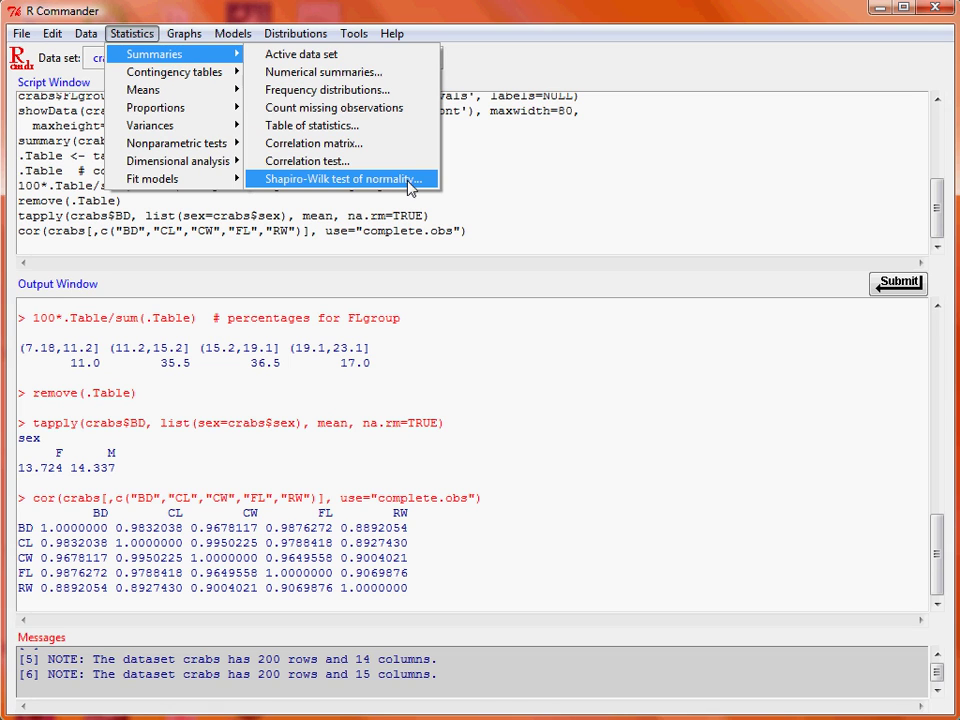
{"action": "left_click", "coordinate": [341, 180]}
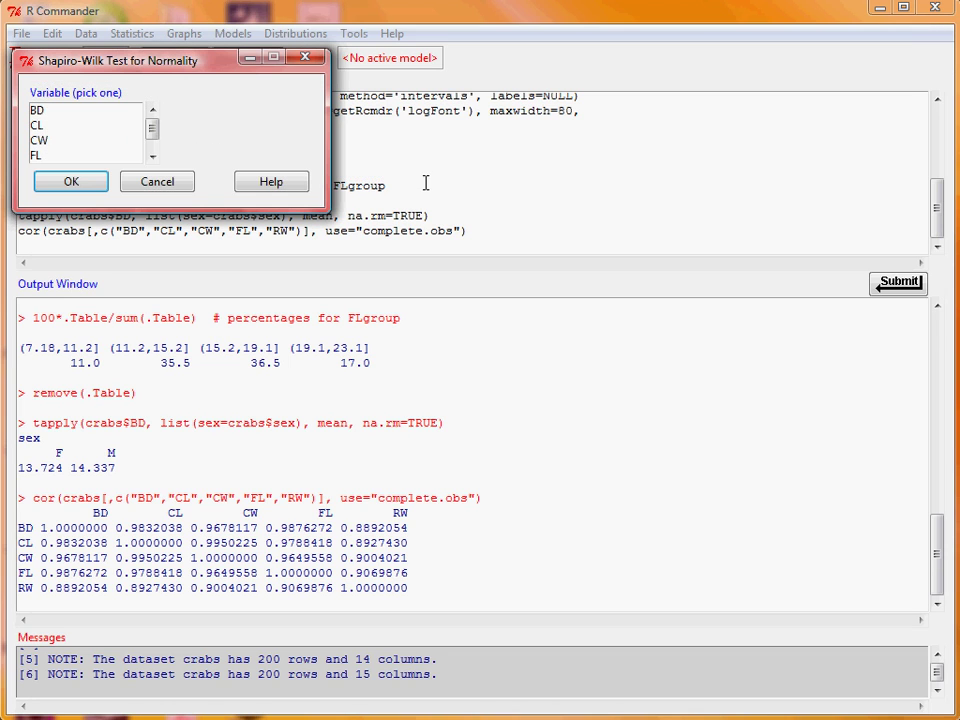
{"action": "left_click", "coordinate": [105, 141]}
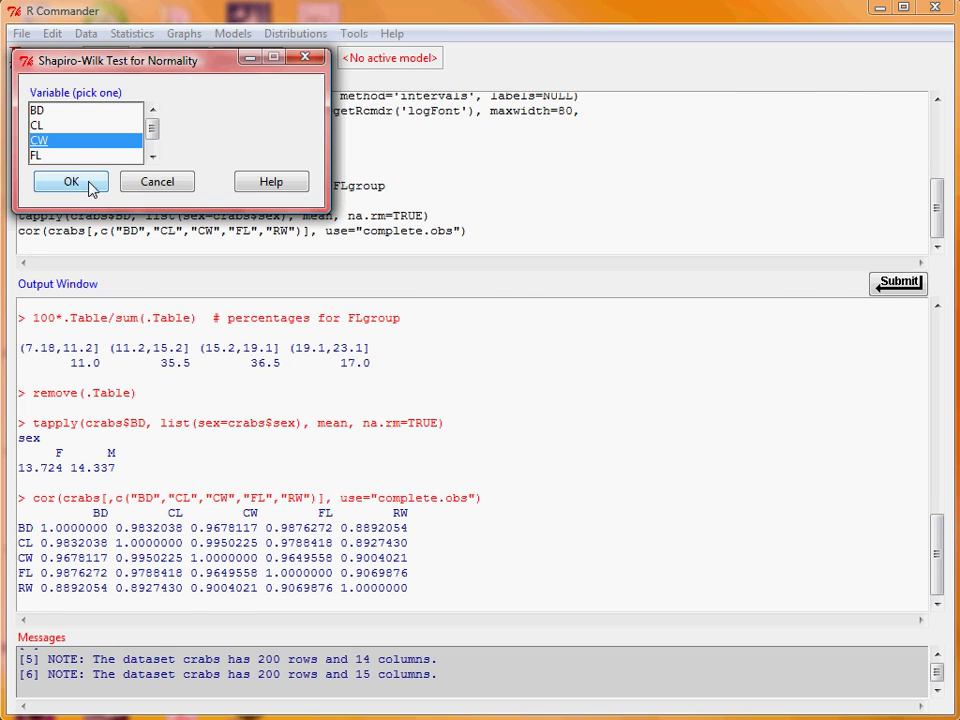
{"action": "left_click", "coordinate": [71, 182]}
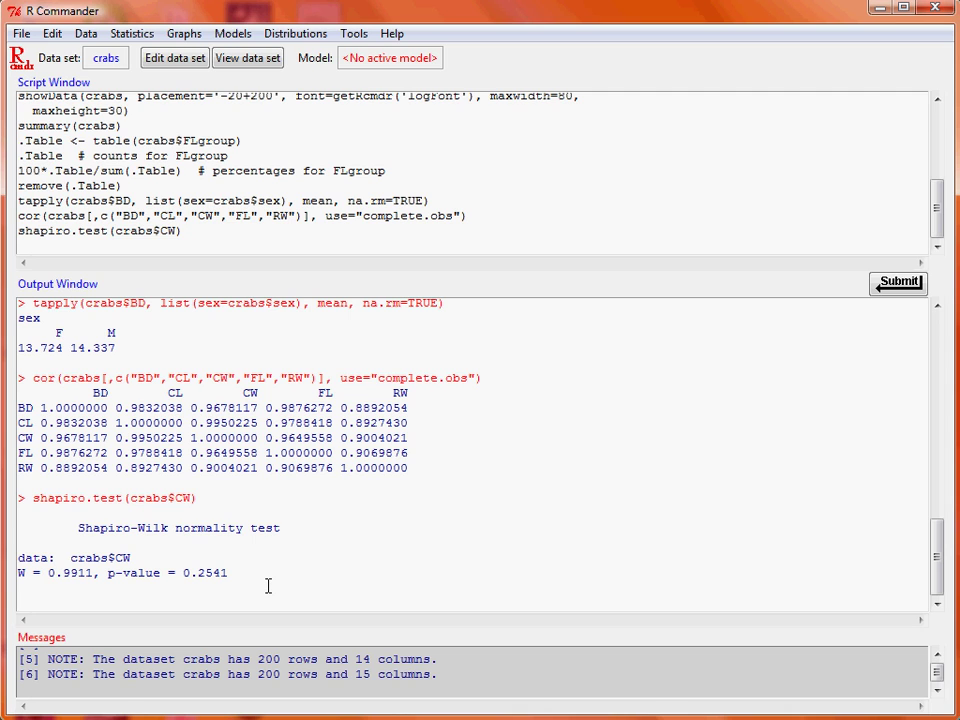
Step: Make a sex-by-FLgroup two-way table as percentages of total with chi-square test (X-squared 0.3272, p 0.9548)
{"action": "left_click", "coordinate": [131, 33]}
{"action": "mouse_move", "coordinate": [240, 76]}
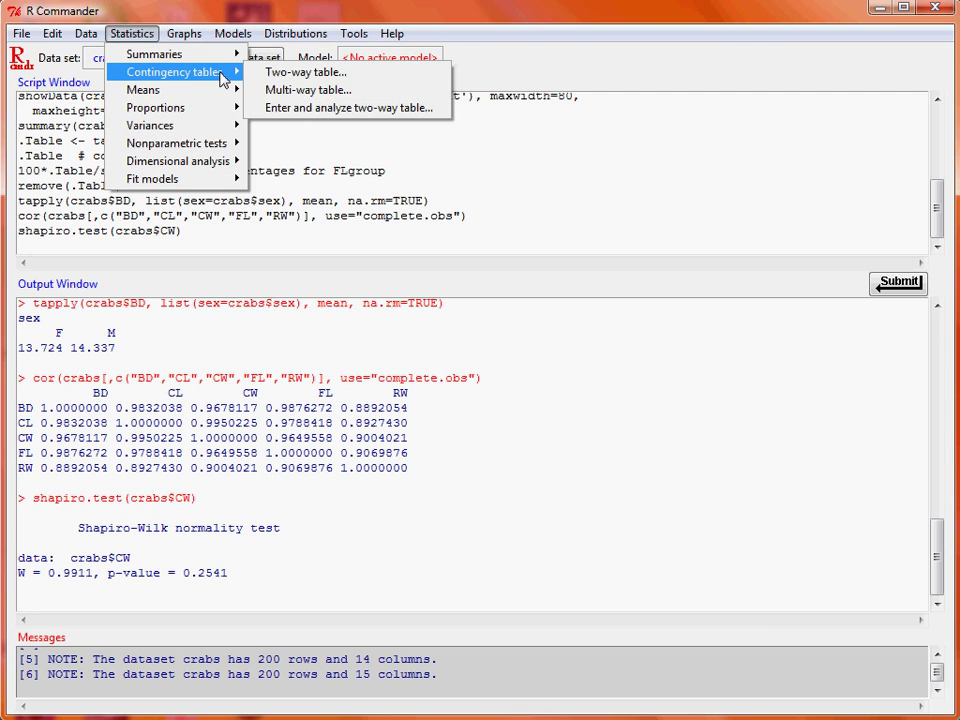
{"action": "left_click", "coordinate": [366, 79]}
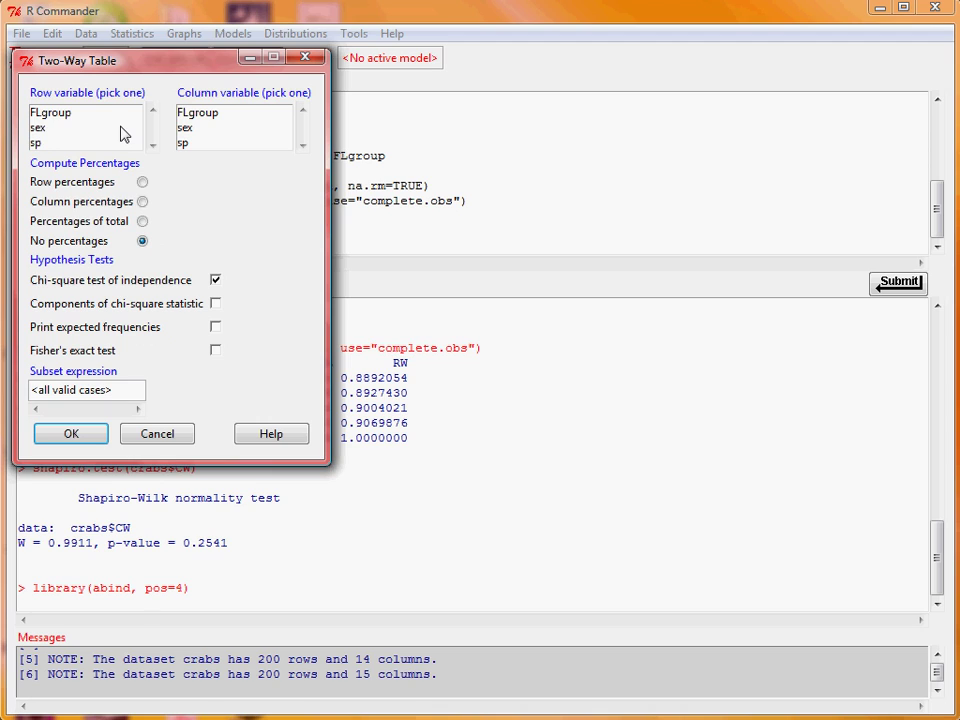
{"action": "left_click", "coordinate": [121, 128]}
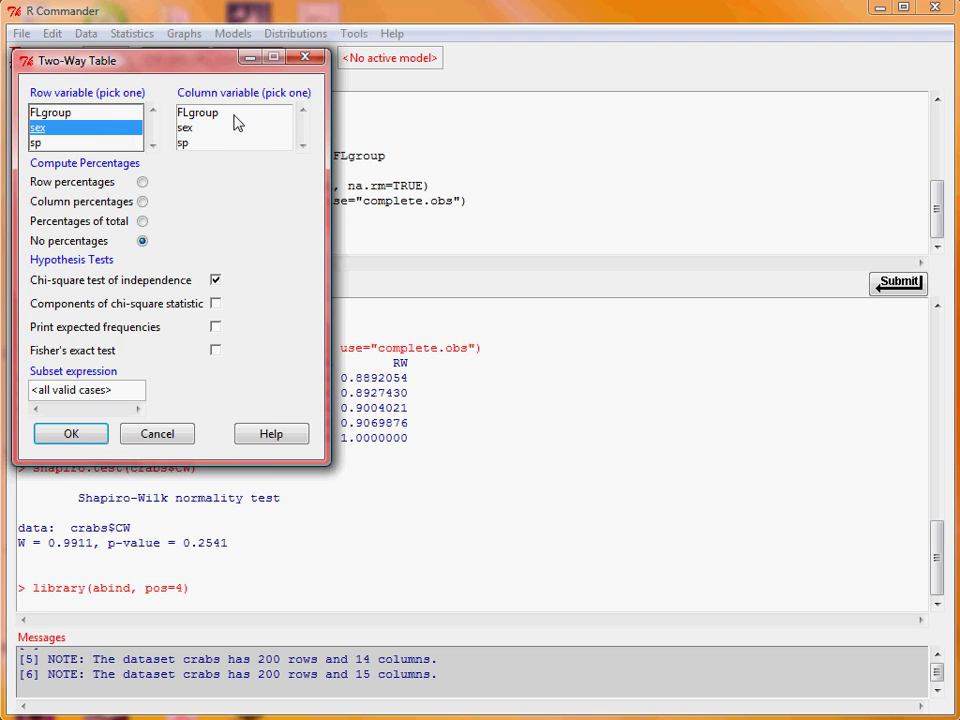
{"action": "left_click", "coordinate": [234, 114]}
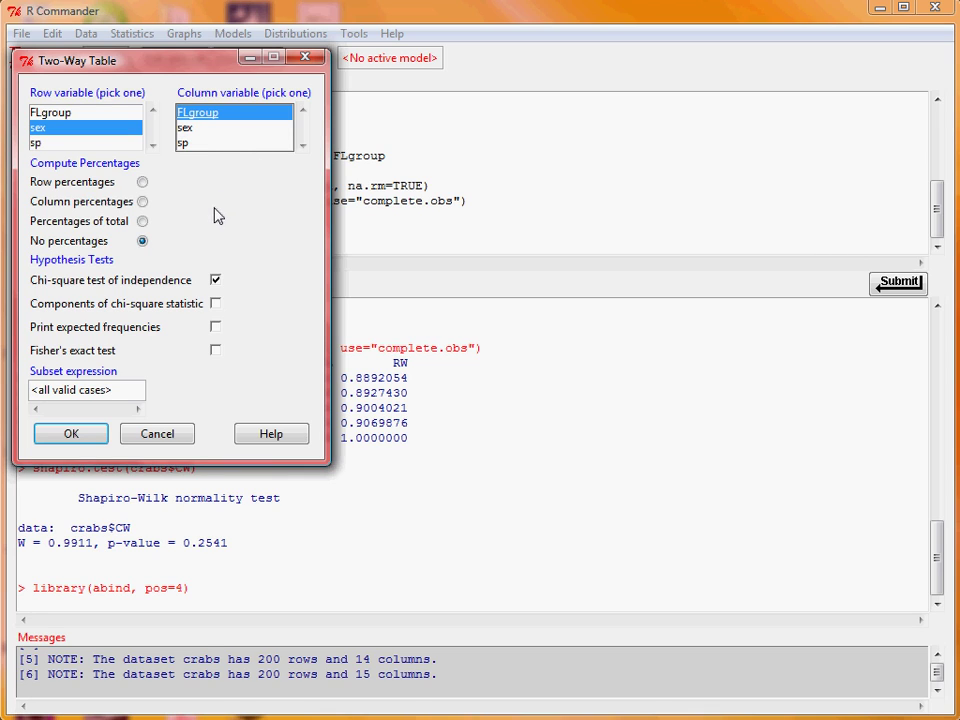
{"action": "left_click", "coordinate": [142, 221]}
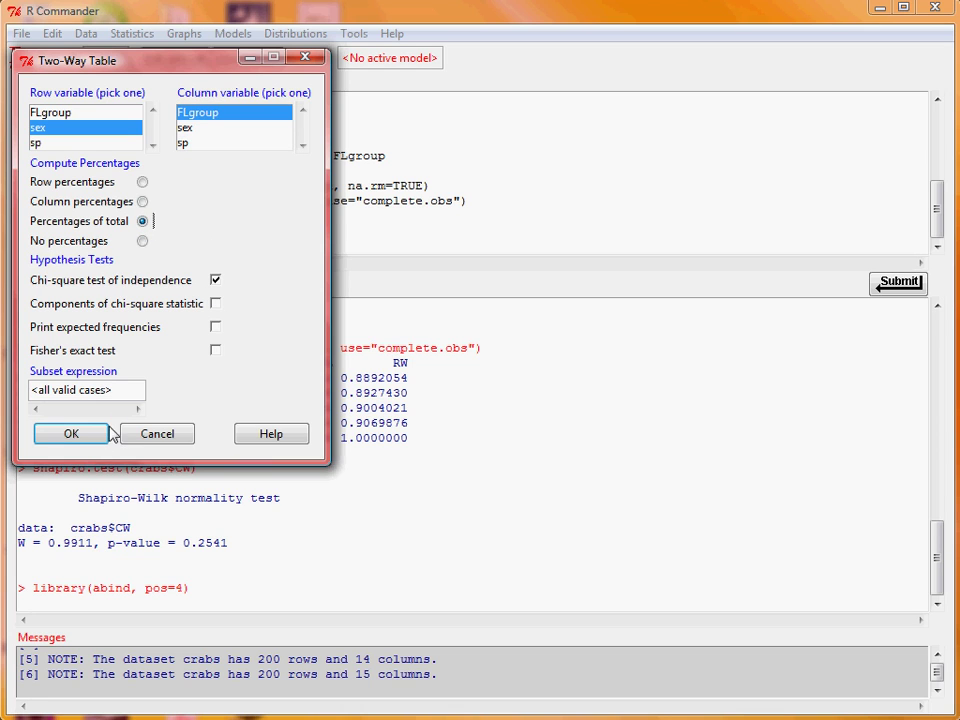
{"action": "left_click", "coordinate": [71, 435]}
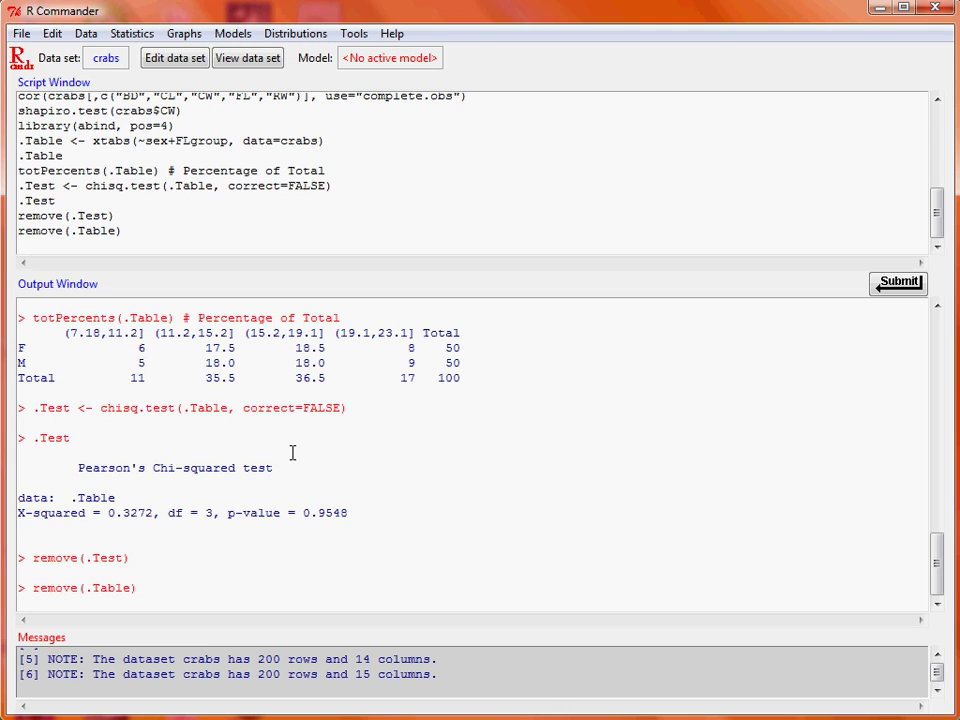